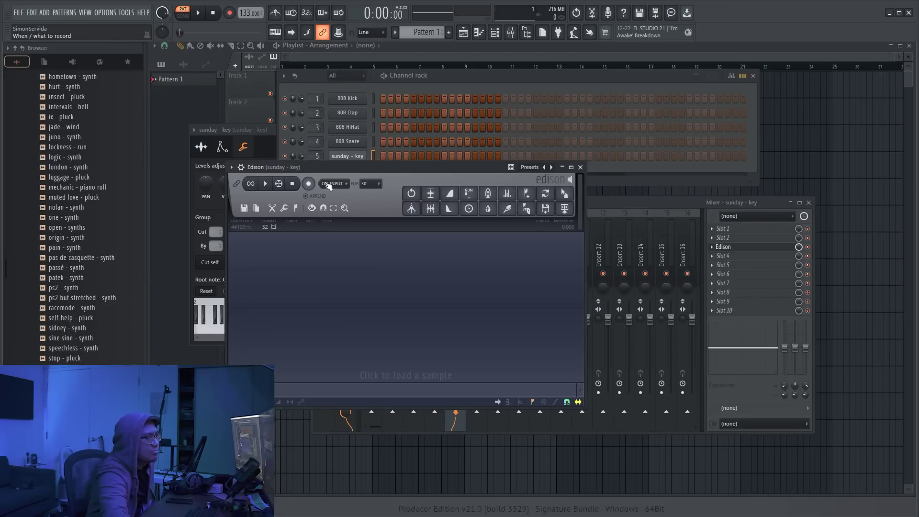
# Bring the channel rack forward and select the sunday - key channel while Edison is recording
pyautogui.click(478, 86)
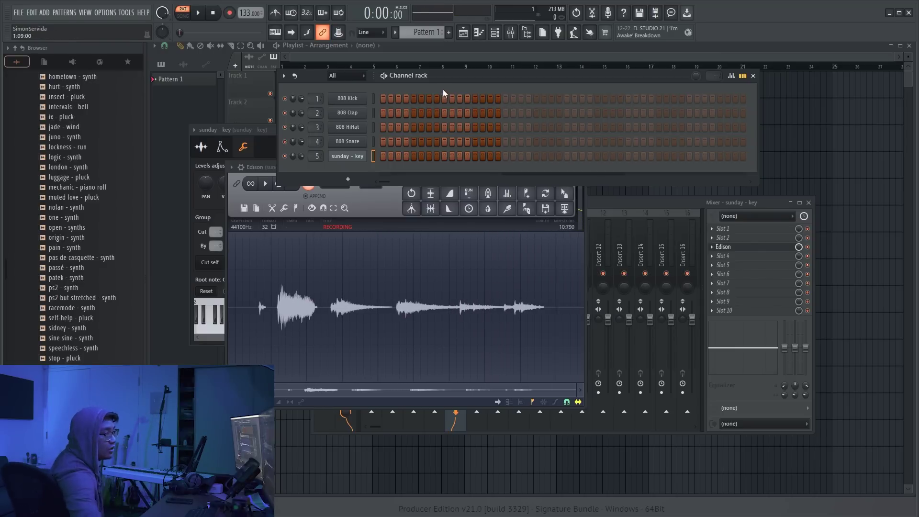
pyautogui.click(349, 162)
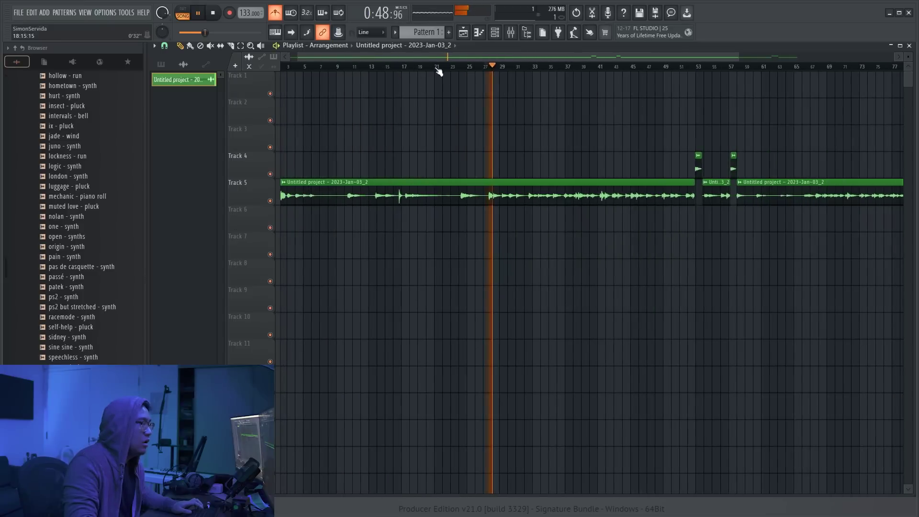
# Stop playback, slice out bar 31 of the Track 5 recording and move that chop up to Track 4
pyautogui.scroll(3, 478, 79)
pyautogui.scroll(-5, 493, 88)
pyautogui.scroll(5, 473, 115)
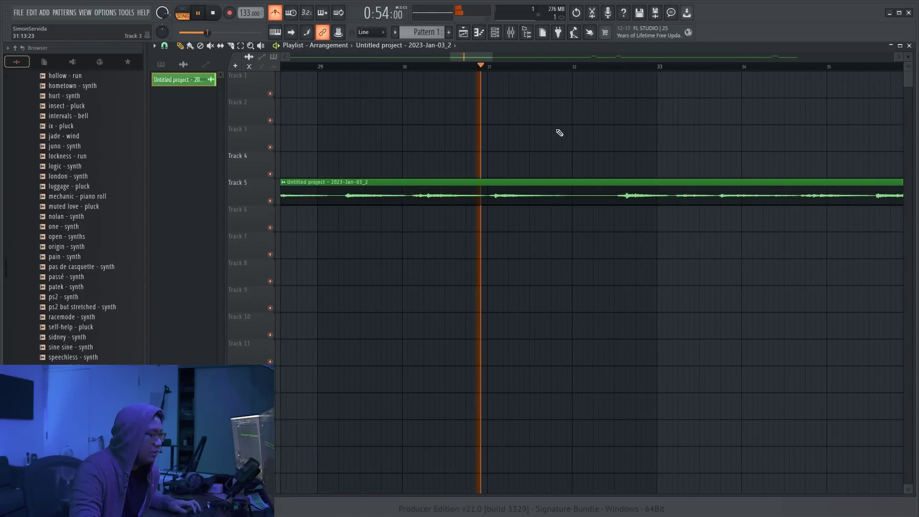
pyautogui.scroll(1, 564, 128)
pyautogui.press('space')
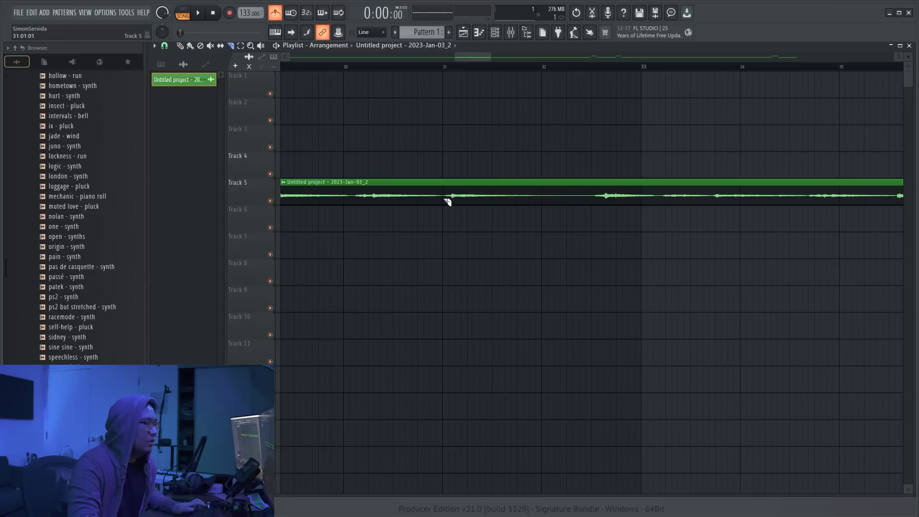
pyautogui.moveTo(470, 198); pyautogui.dragTo(461, 165)
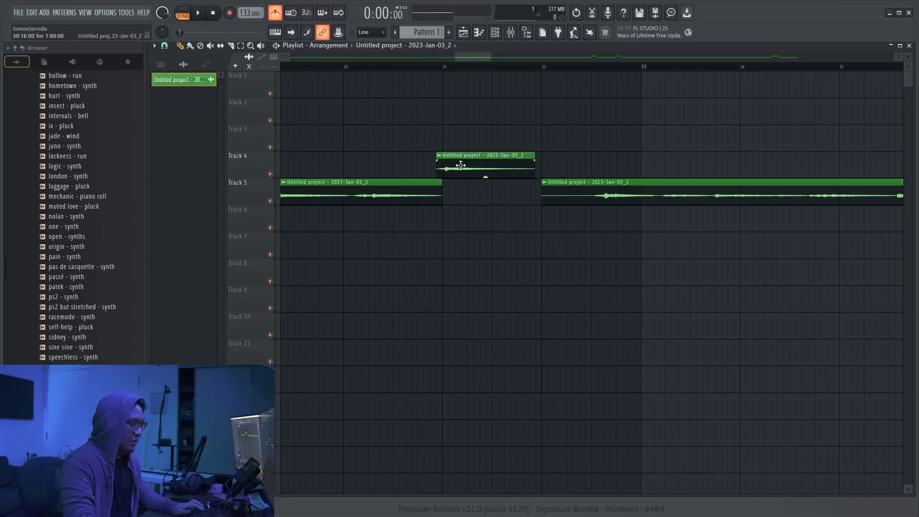
# Move the third chop on Track 4 to bar 5, directly after the second chop
pyautogui.scroll(-6, 467, 163)
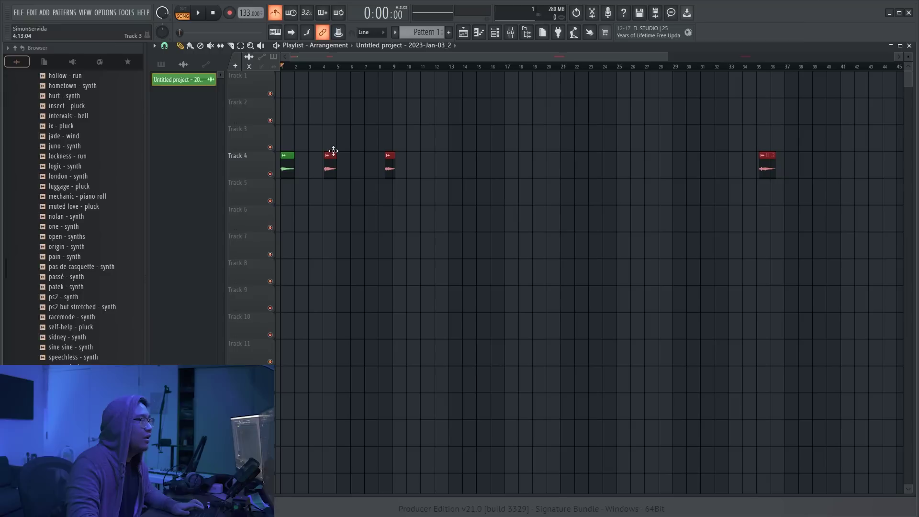
pyautogui.moveTo(777, 205); pyautogui.dragTo(390, 157)
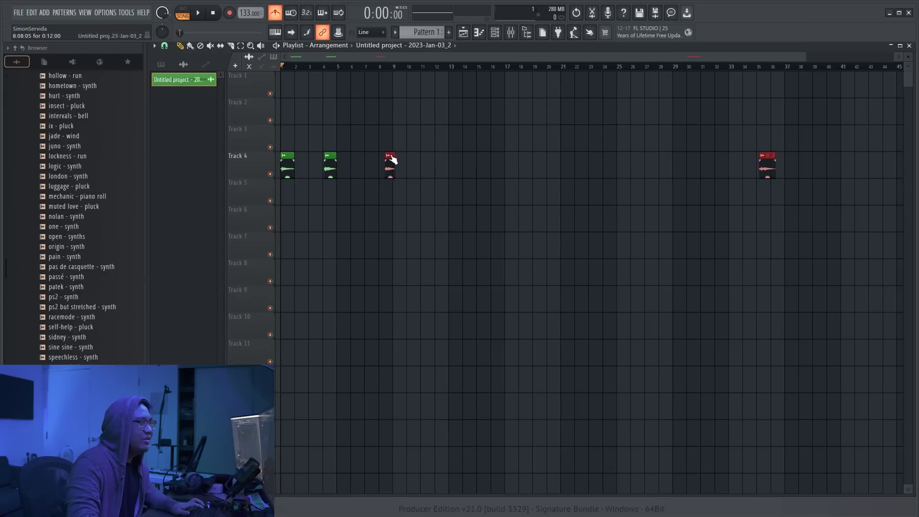
pyautogui.scroll(2, 390, 160)
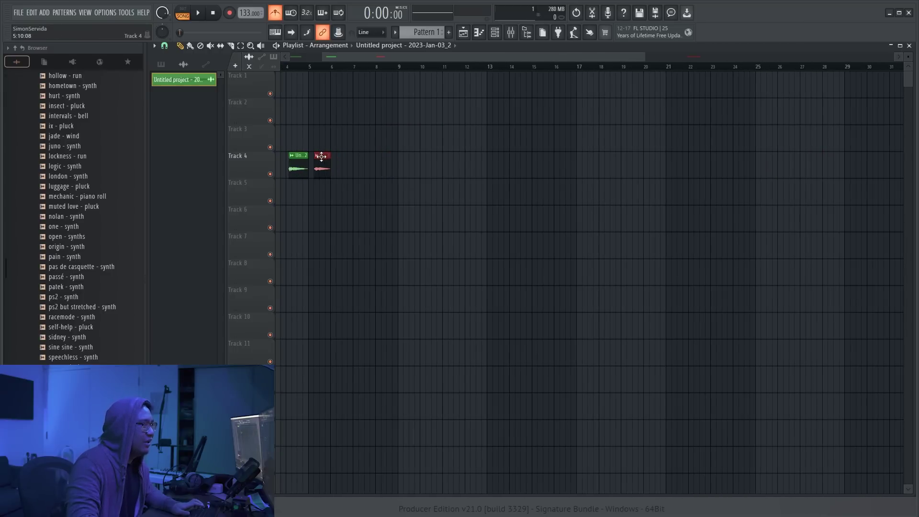
pyautogui.moveTo(318, 154); pyautogui.dragTo(316, 155)
pyautogui.scroll(-2, 287, 171)
pyautogui.moveTo(771, 284); pyautogui.dragTo(600, 100)
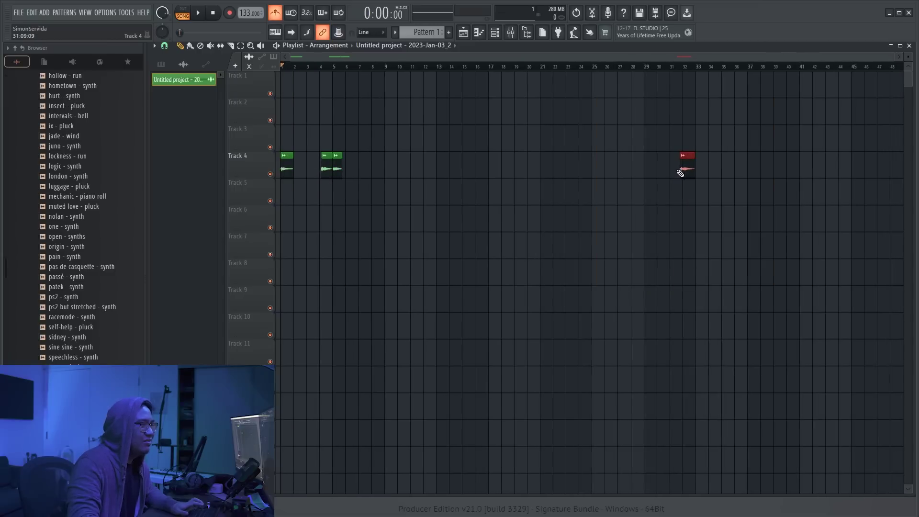
# Move the last chop on Track 4, near bar 31, back to the start of bar 8
pyautogui.scroll(2, 682, 165)
pyautogui.hotkey('ctrl', 'd')
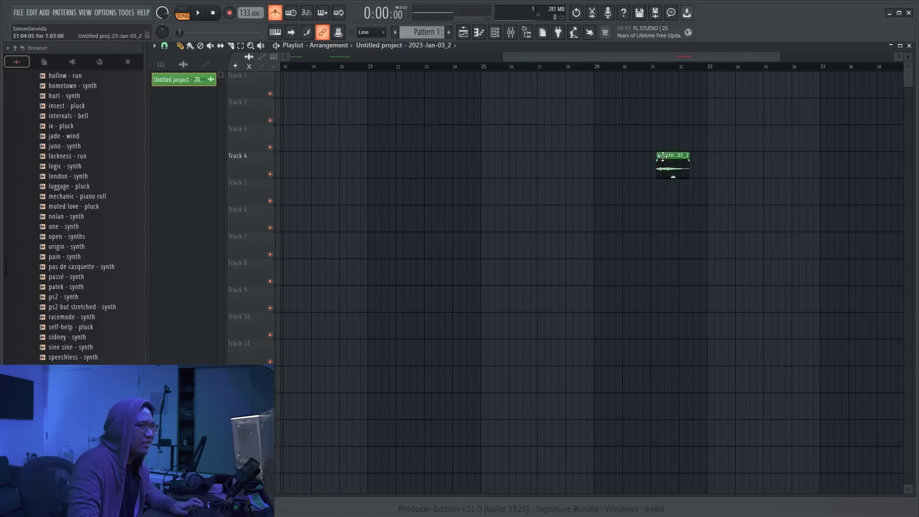
pyautogui.moveTo(689, 156); pyautogui.dragTo(0, 156)
pyautogui.moveTo(280, 160); pyautogui.dragTo(329, 157)
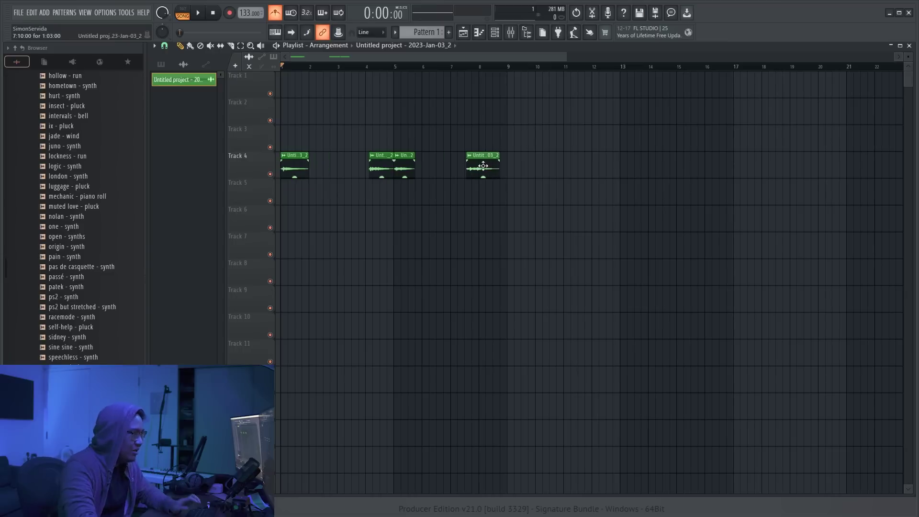
pyautogui.moveTo(494, 169); pyautogui.dragTo(495, 170)
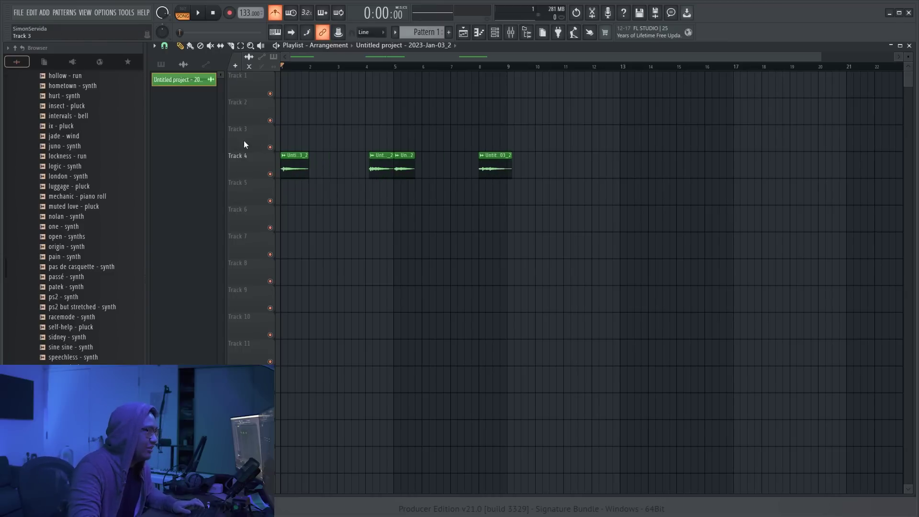
# Turn off the metronome and play the start of the chopped arrangement
pyautogui.scroll(3, 258, 147)
pyautogui.click(275, 13)
pyautogui.press('space')
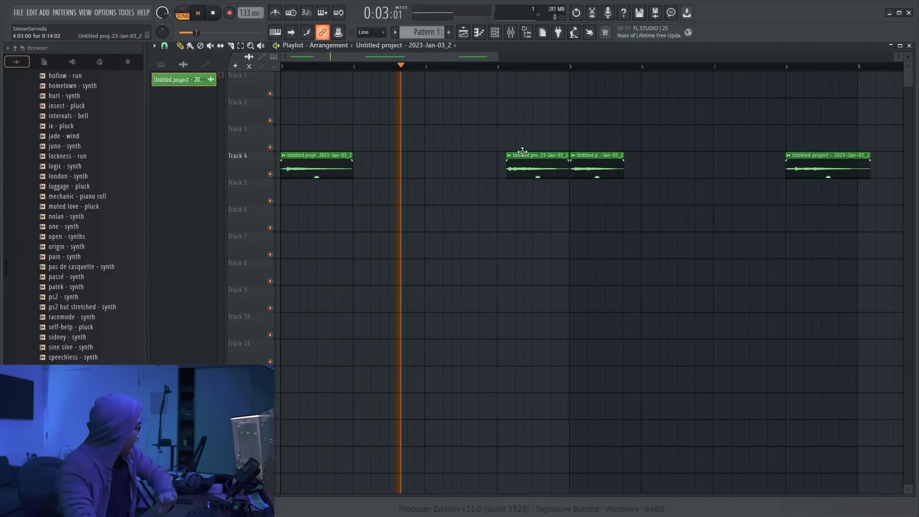
pyautogui.press('space')
# Move the second chop to mid-bar 2, the third to bar 3 on Track 5, and the last to mid-bar 4
pyautogui.moveTo(536, 151); pyautogui.dragTo(419, 149)
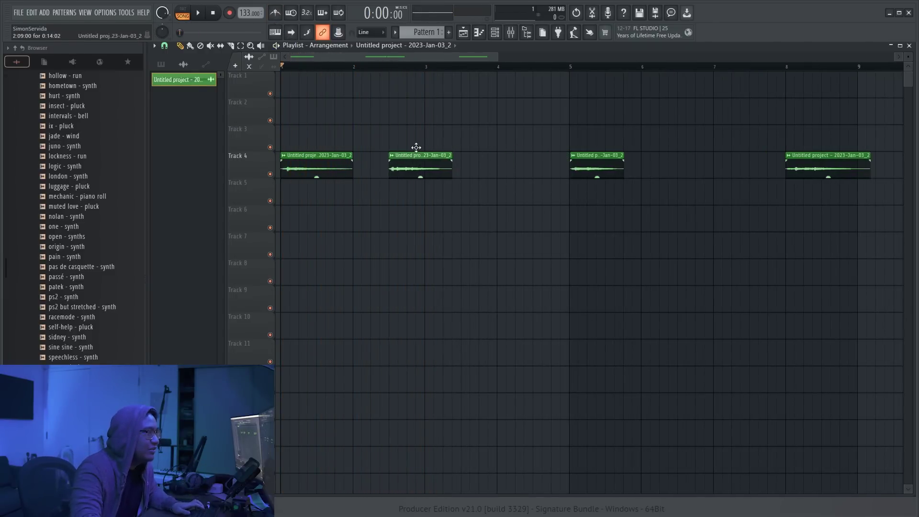
pyautogui.moveTo(607, 155); pyautogui.dragTo(465, 182)
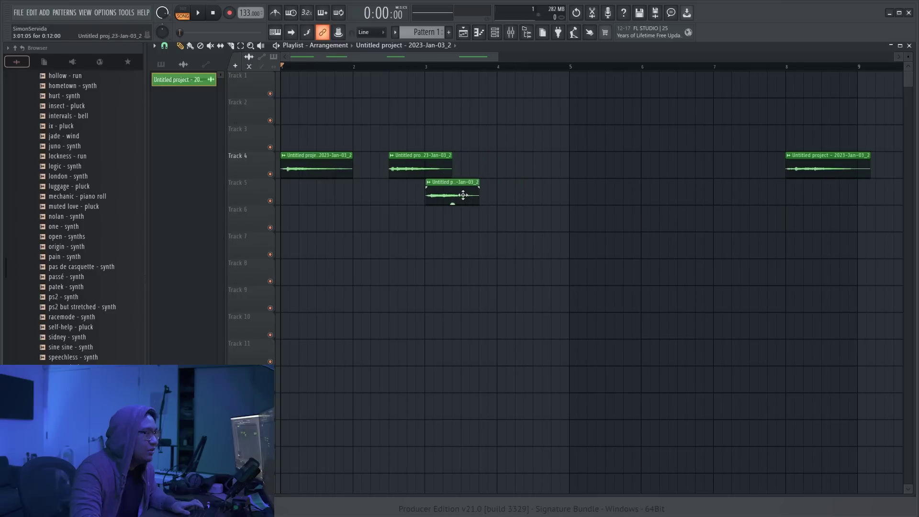
pyautogui.moveTo(809, 155); pyautogui.dragTo(569, 150)
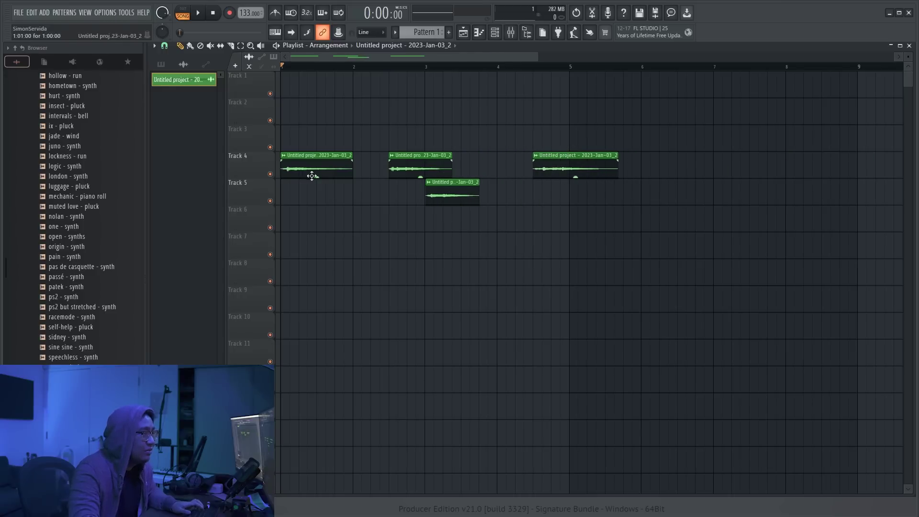
# Nudge the Track 5 chop slightly ahead of bar 3 and play the section to check its timing
pyautogui.keyDown('ctrl'); pyautogui.scroll(3, 501, 156); pyautogui.keyUp('ctrl')
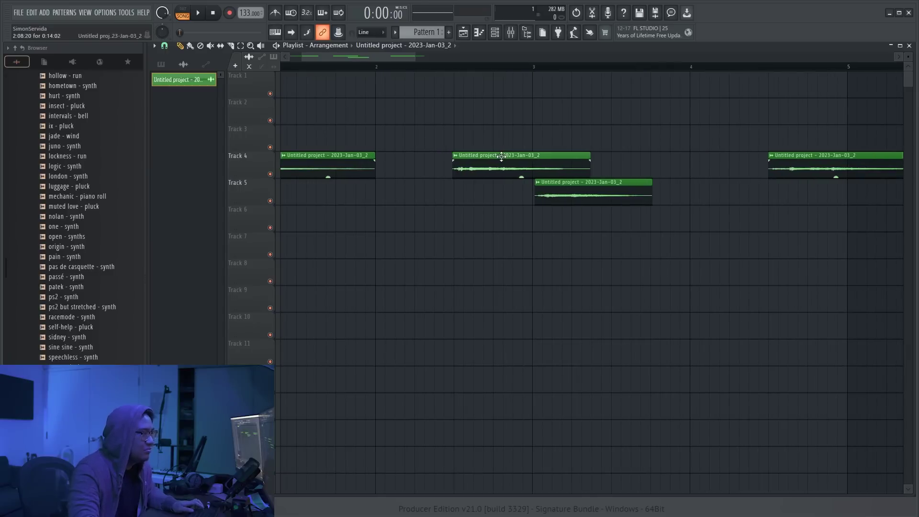
pyautogui.press('space')
pyautogui.moveTo(560, 184); pyautogui.dragTo(554, 183)
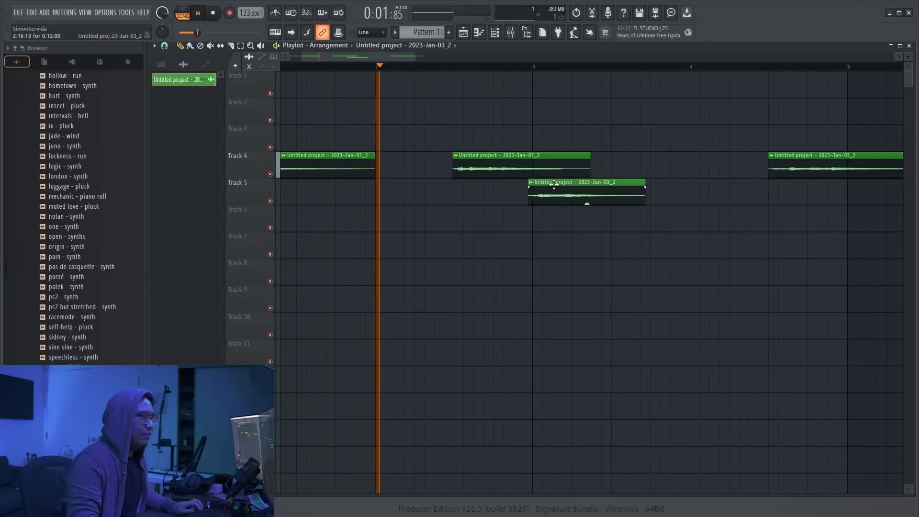
pyautogui.keyDown('ctrl'); pyautogui.scroll(2, 557, 194); pyautogui.keyUp('ctrl')
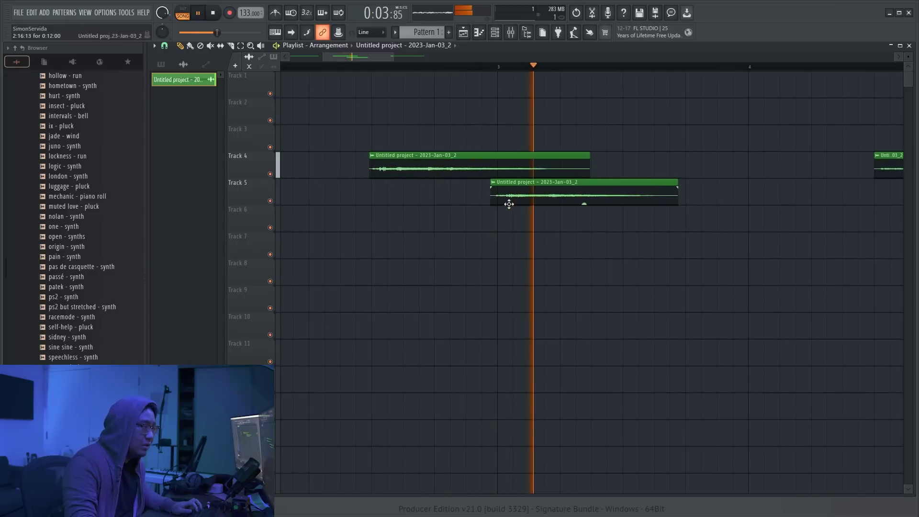
pyautogui.press('space')
# Swap the order of the overlapping Track 4 and Track 5 chops, and trim the Track 5 chop at bar 3
pyautogui.moveTo(443, 160); pyautogui.dragTo(569, 159)
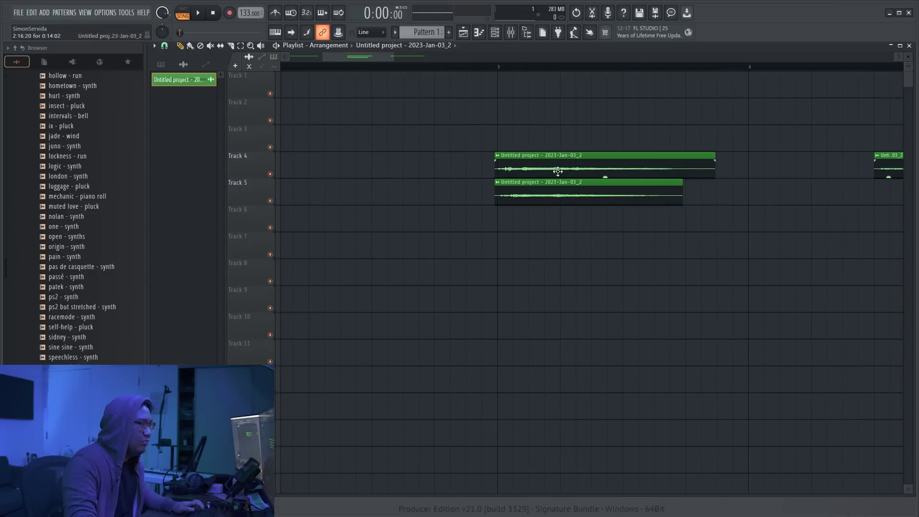
pyautogui.moveTo(529, 184); pyautogui.dragTo(416, 183)
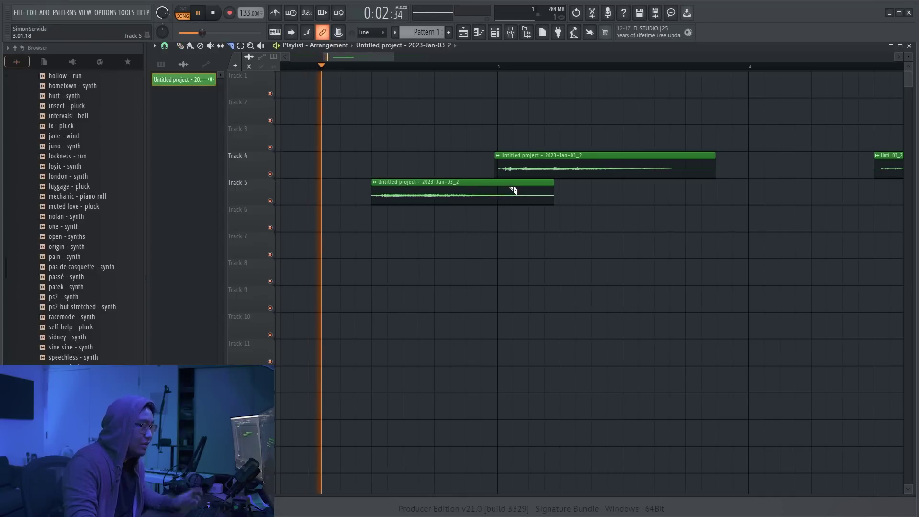
pyautogui.moveTo(551, 198); pyautogui.dragTo(497, 198)
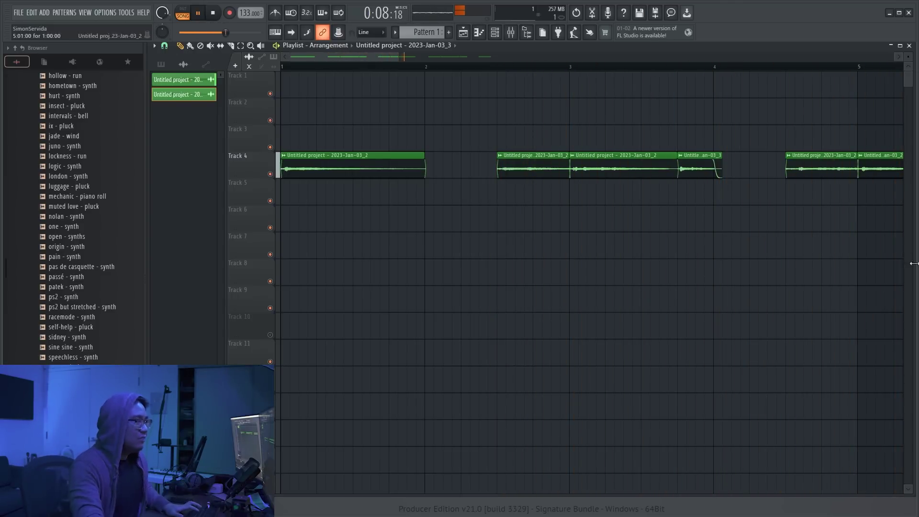
# Delete the short chop on Track 4 that runs from the end of bar 3 into bar 4
pyautogui.scroll(-4, 528, 315)
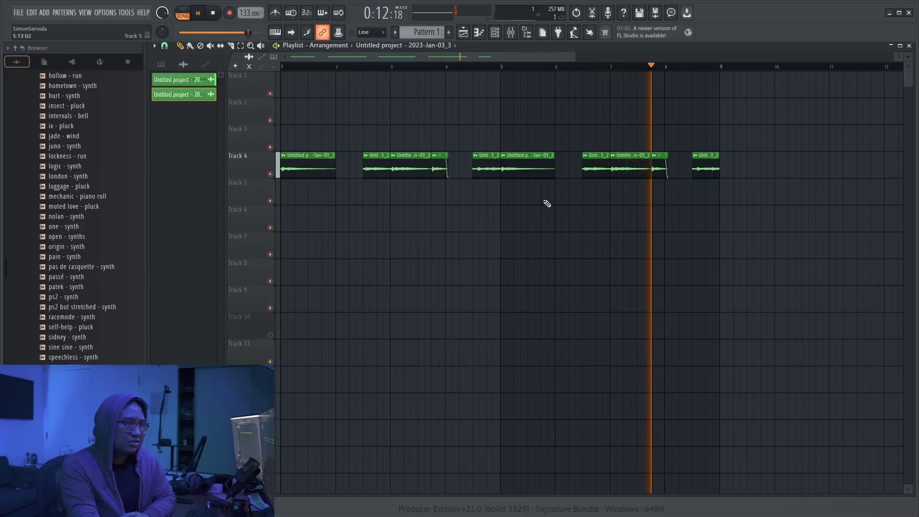
pyautogui.rightClick(439, 165)
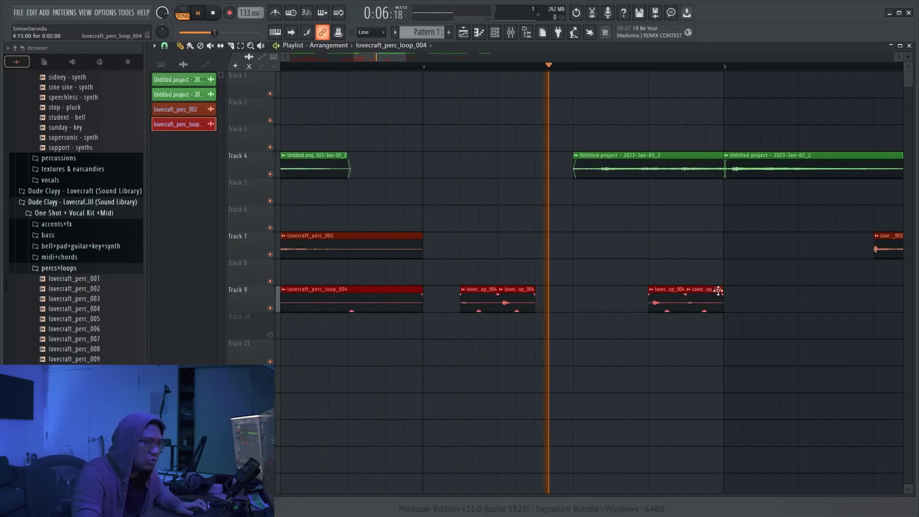
# Duplicate the lovecraft_perc_loop_004 chops on Track 9 across bars 5 to 8
pyautogui.scroll(-3, 569, 284)
pyautogui.scroll(-3, 569, 284)
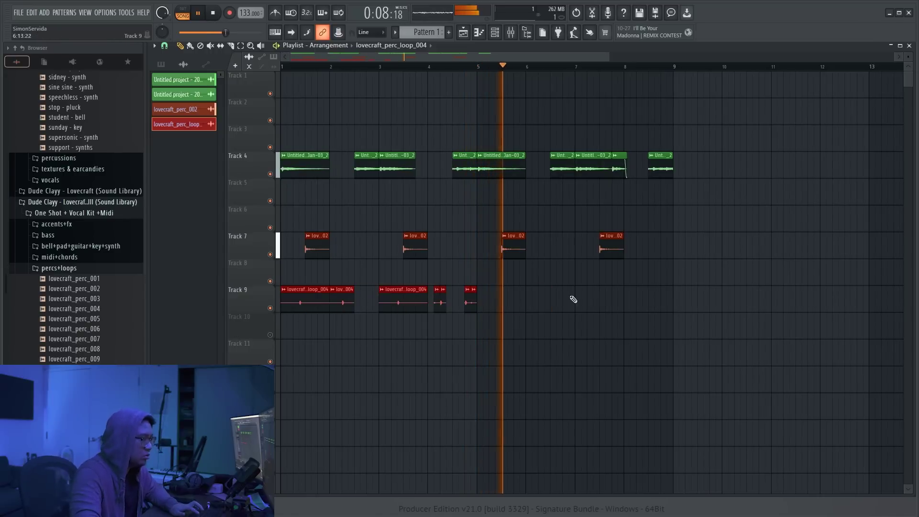
pyautogui.hotkey('ctrl', 'b')
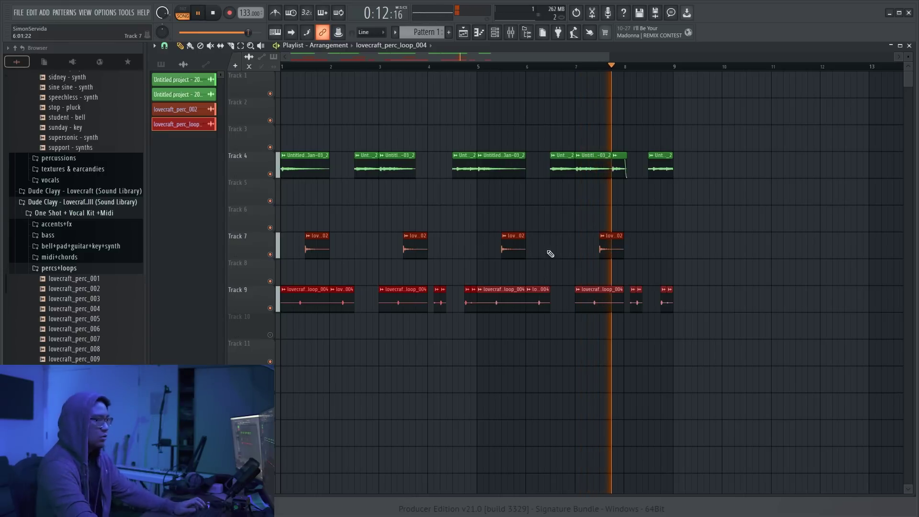
pyautogui.scroll(4, 250, 238)
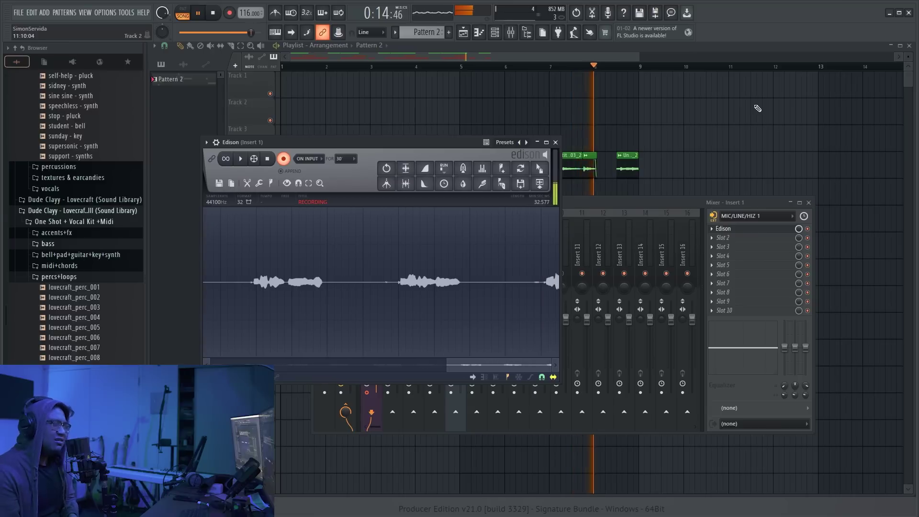
# Stop and restart playback during the Edison vocal recording on Insert 1
pyautogui.press('space')
pyautogui.press('space')
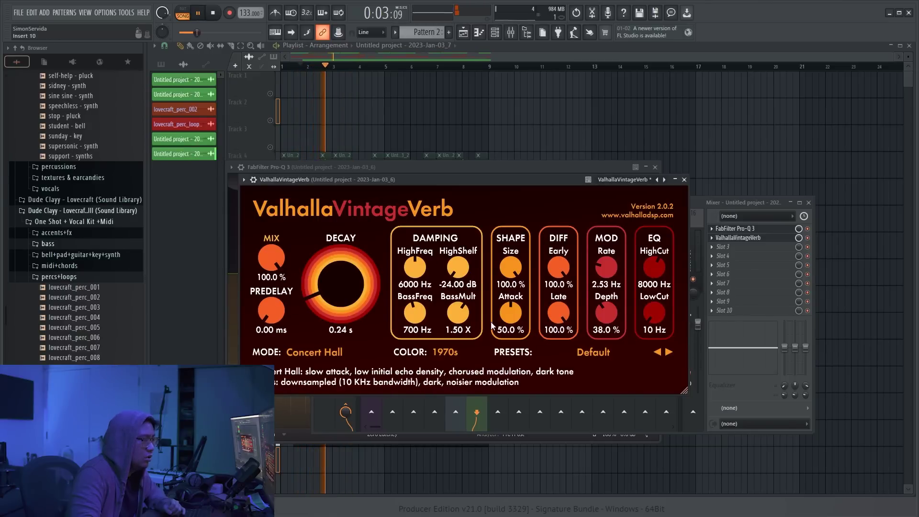
# Lower the Size of the ValhallaVintageVerb reverb to 32% on the recording's mixer track
pyautogui.moveTo(510, 267); pyautogui.dragTo(498, 345)
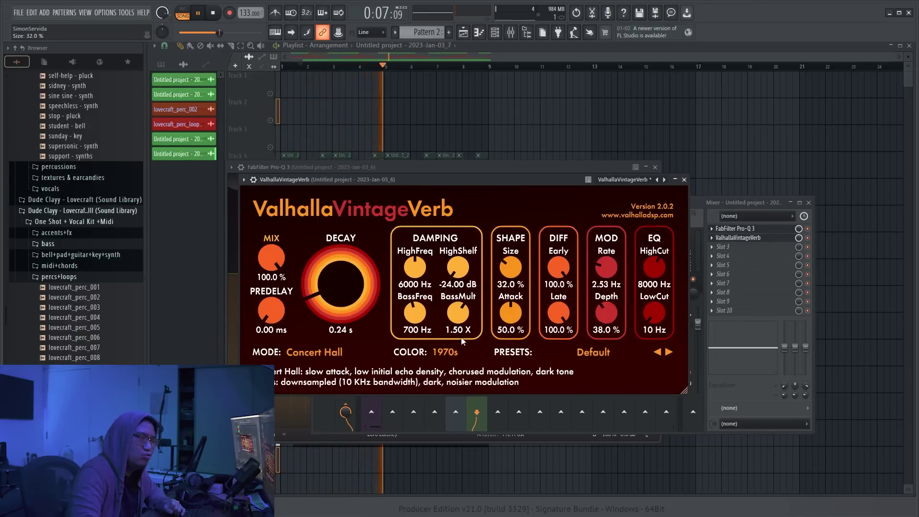
pyautogui.click(718, 388)
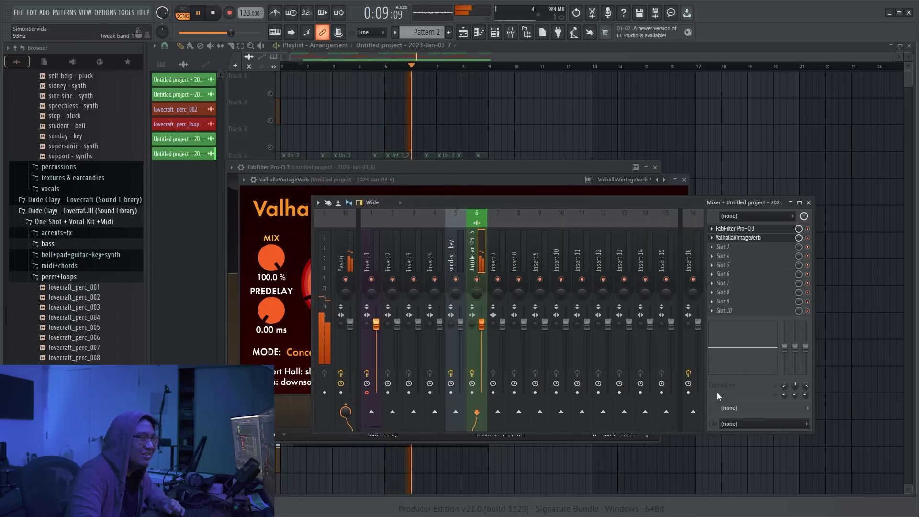
pyautogui.click(737, 238)
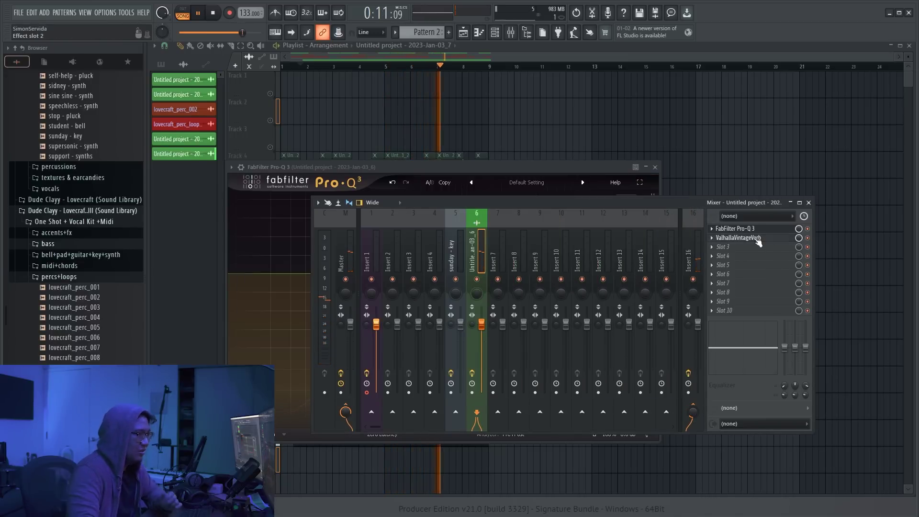
pyautogui.moveTo(517, 273); pyautogui.dragTo(519, 280)
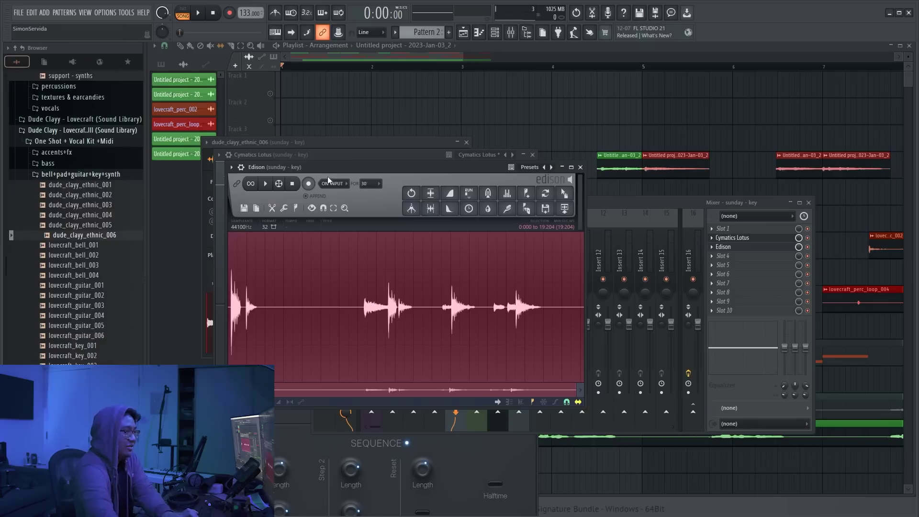
# Start recording in Edison on the sunday - key mixer track, play the arrangement and show the mixer
pyautogui.click(308, 184)
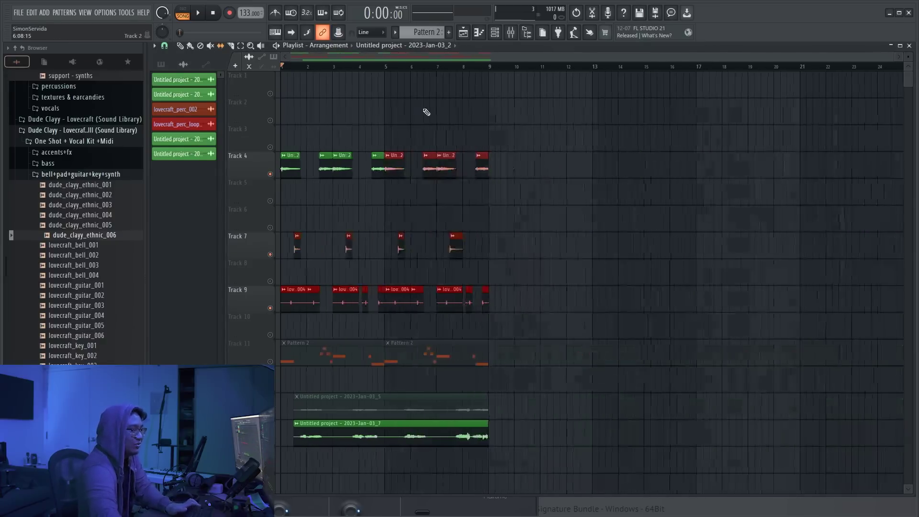
pyautogui.press('space')
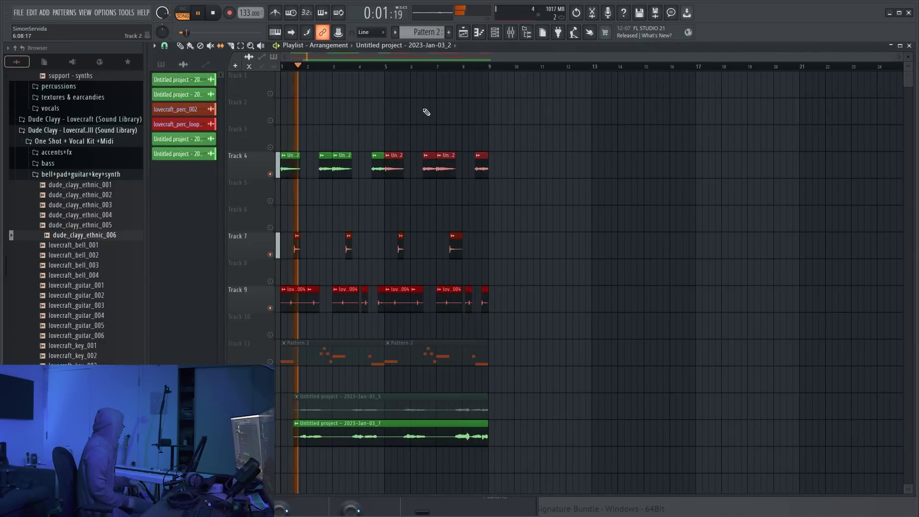
pyautogui.press('F9')
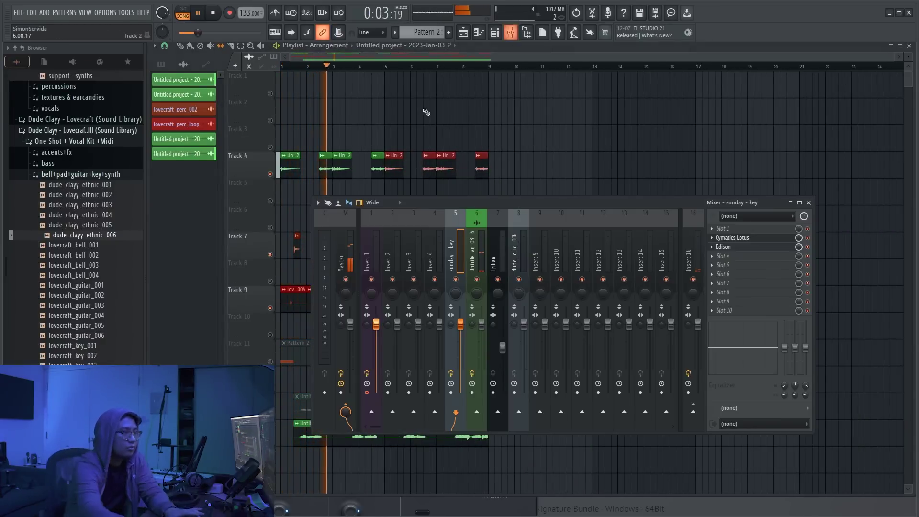
# Set Edison on the sunday - key mixer track to record on play, and capture a take over the arrangement before stopping playback
pyautogui.click(757, 247)
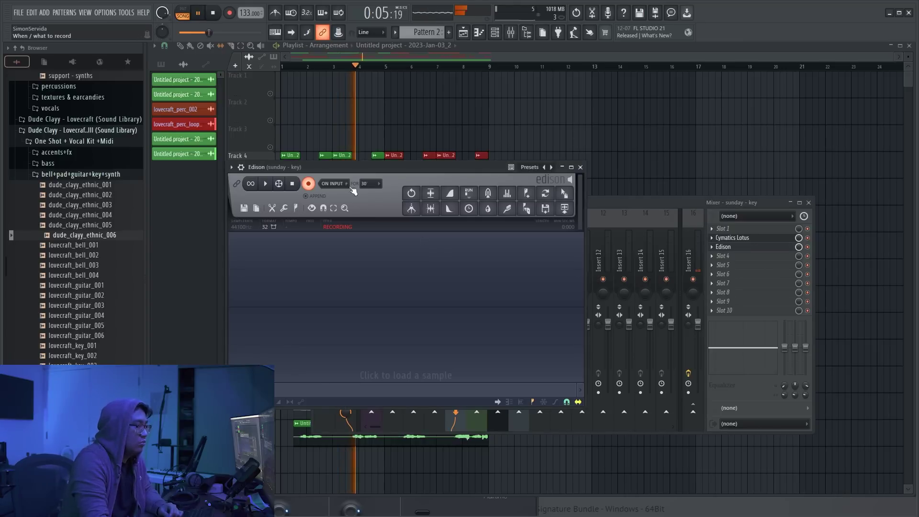
pyautogui.click(335, 220)
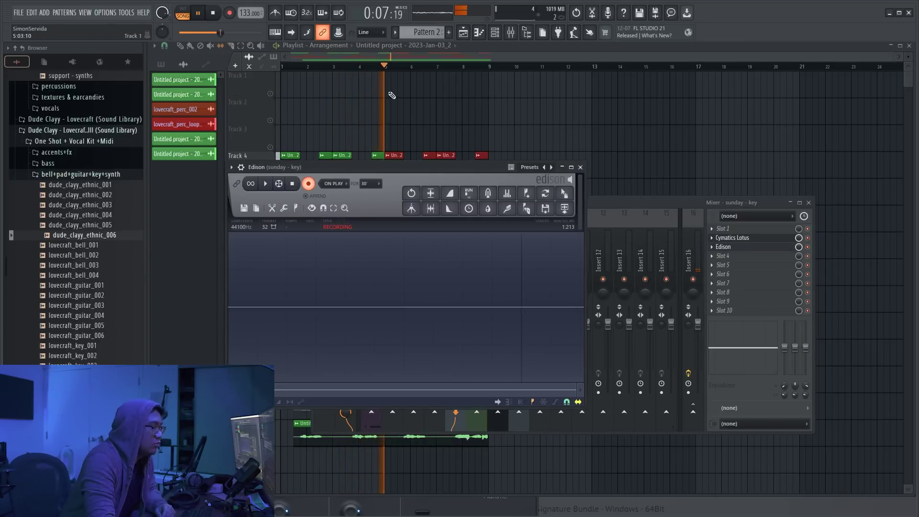
pyautogui.rightClick(487, 103)
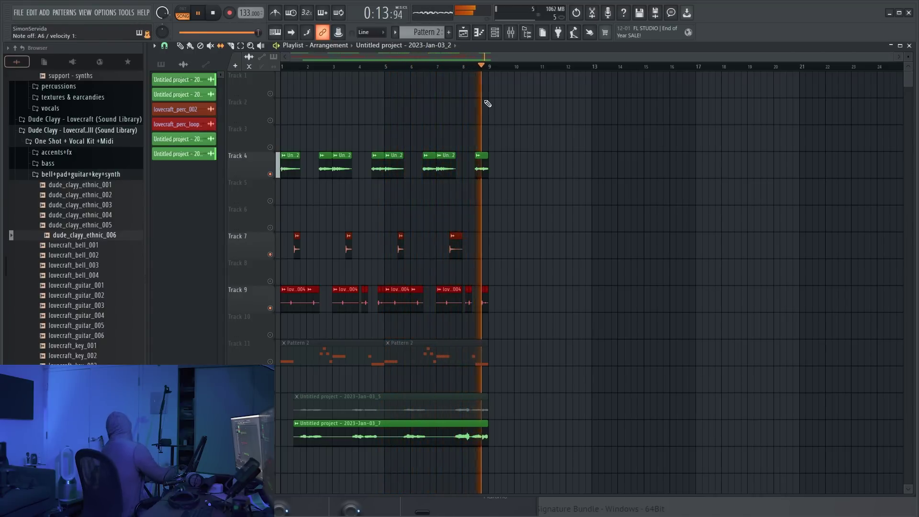
pyautogui.press('space')
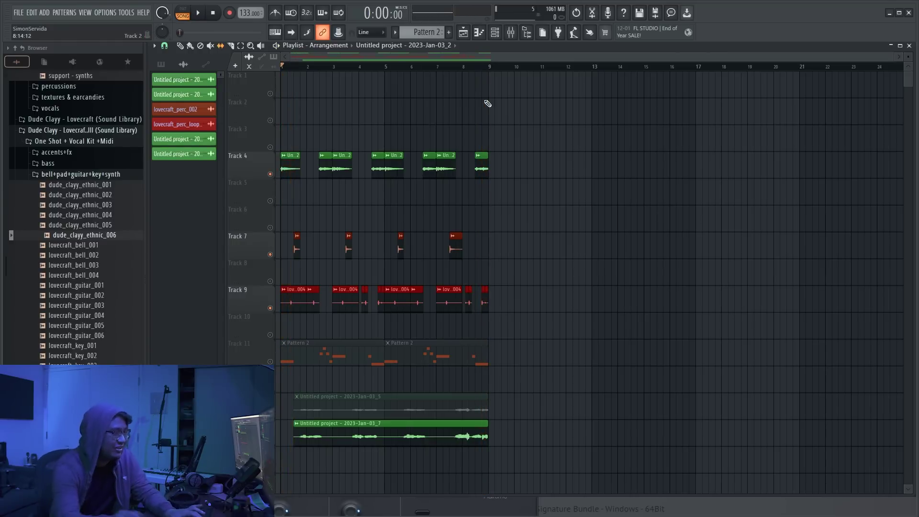
# Try several Gross Beat time slots on the Untitled project_8 recording's mixer track and settle on time slot 6
pyautogui.press('F9')
pyautogui.click(602, 271)
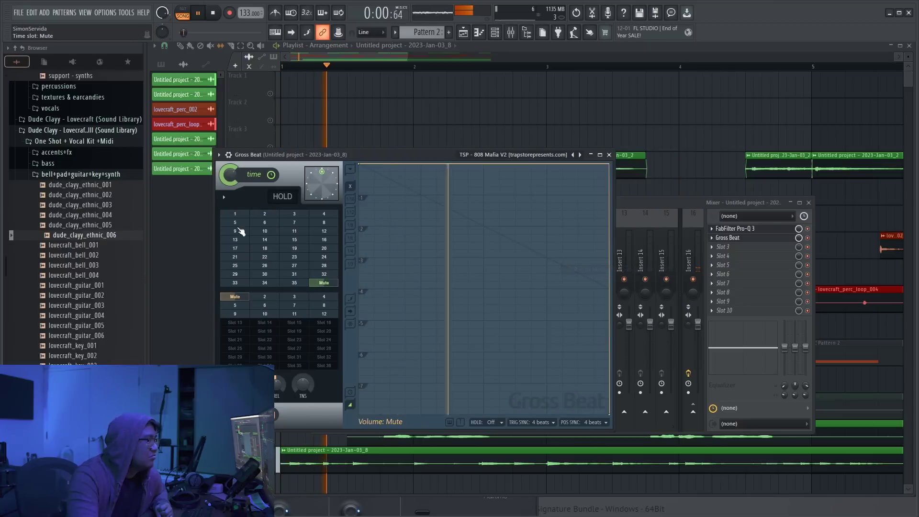
pyautogui.click(294, 213)
pyautogui.click(322, 214)
pyautogui.click(237, 223)
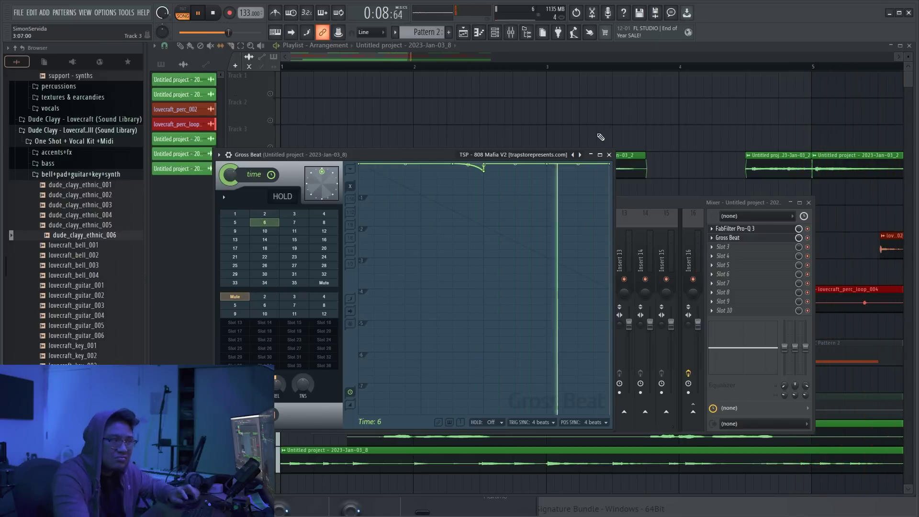
pyautogui.rightClick(552, 107)
pyautogui.scroll(-4, 439, 382)
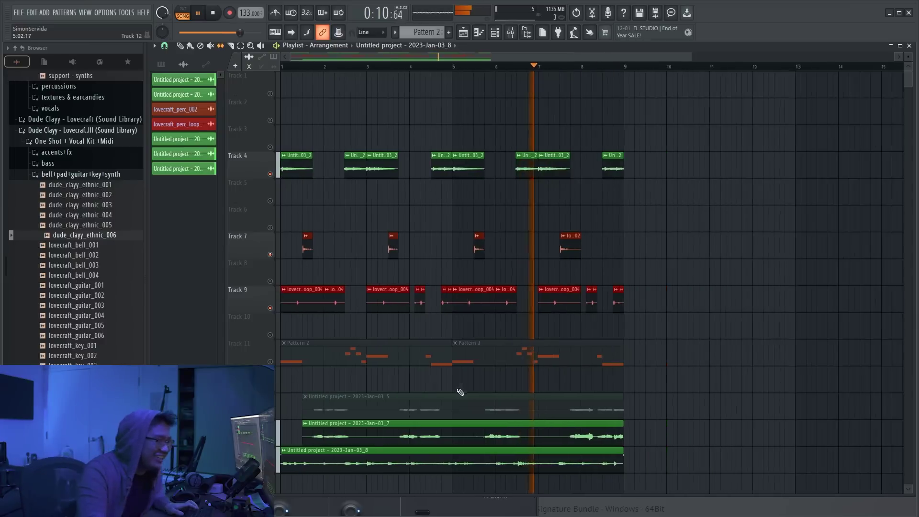
# Record a lovecraft_pad_003 take into Edison on the sunday - key mixer track while the arrangement plays
pyautogui.press('F9')
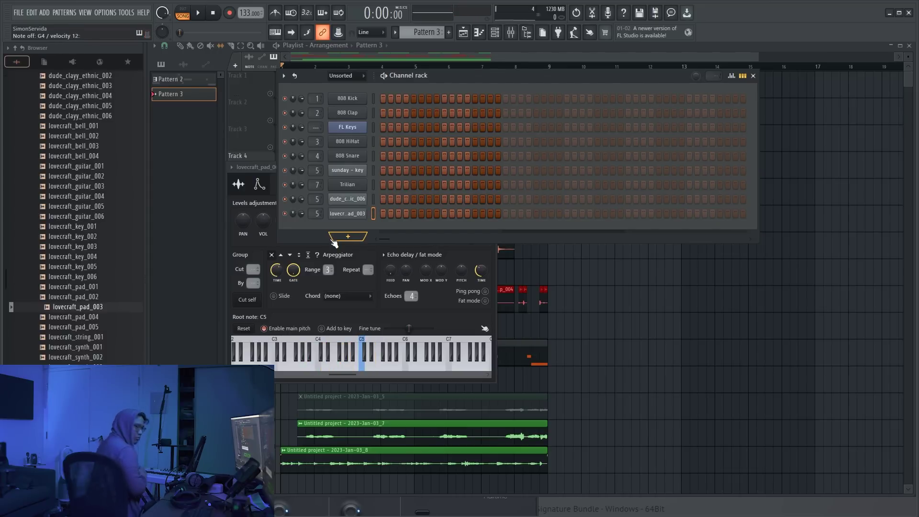
pyautogui.press('F9')
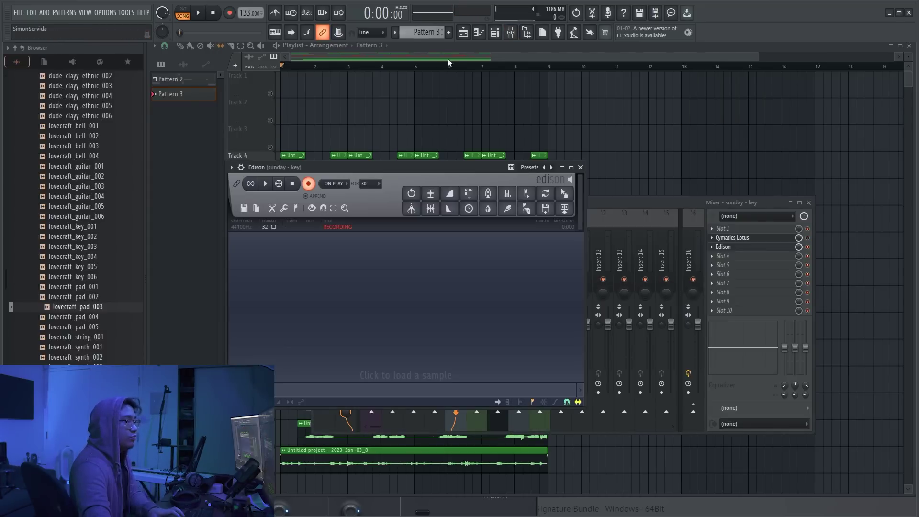
pyautogui.click(449, 67)
pyautogui.press('space')
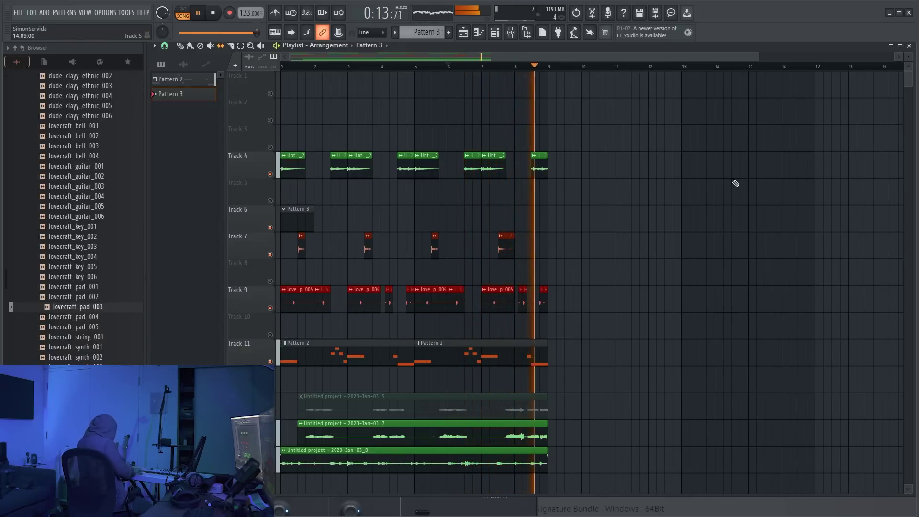
pyautogui.press('space')
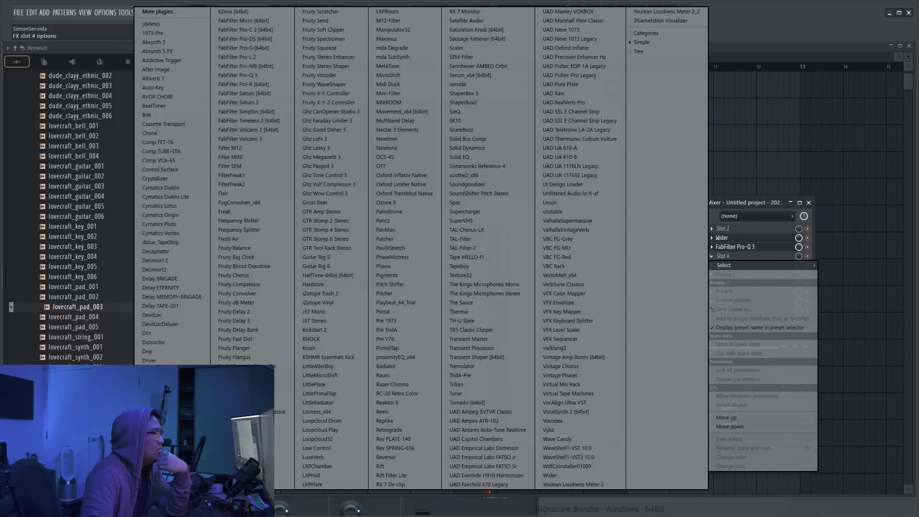
# Load Effector in slot 4 of the new recording's mixer track and shape its reverb on the XY pad
pyautogui.click(158, 421)
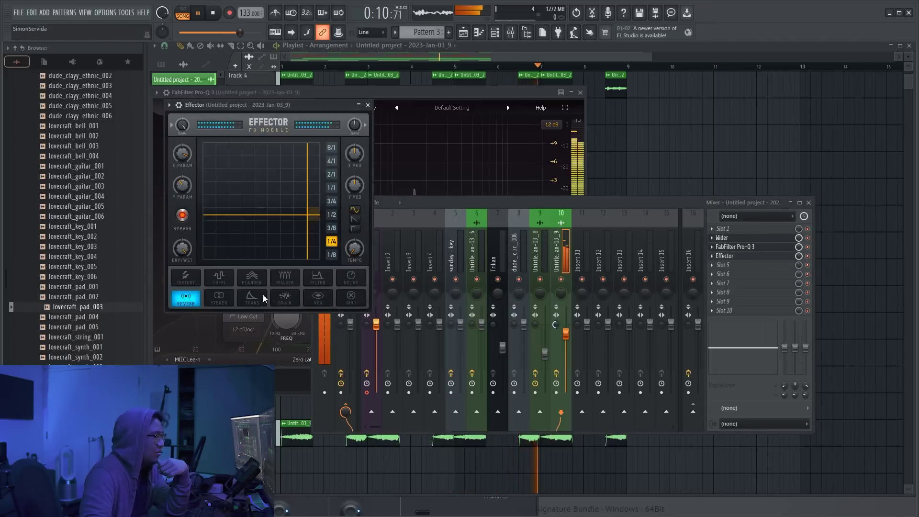
pyautogui.moveTo(211, 244); pyautogui.dragTo(291, 218)
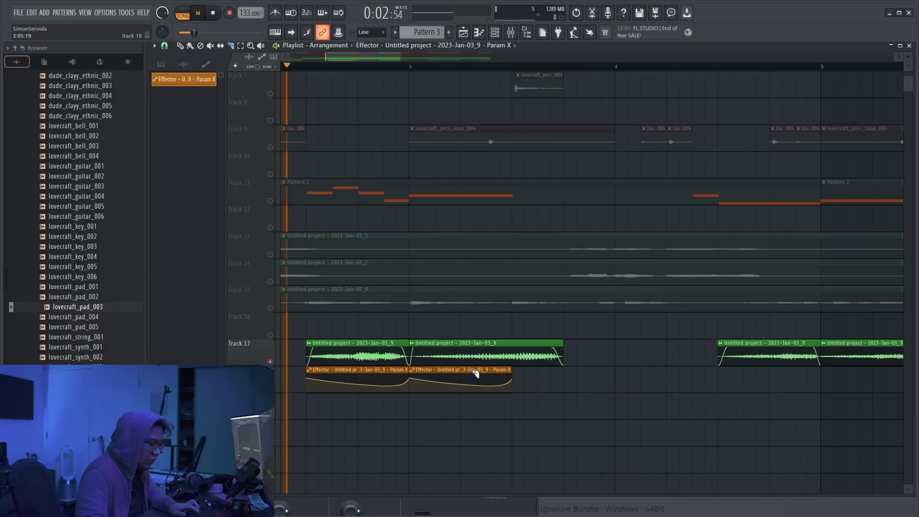
# Duplicate the two Effector Param X automation clips beneath the Track 17 chops spanning mid-bar 4 to mid-bar 5
pyautogui.hscroll(2, 365, 368)
pyautogui.scroll(-2, 449, 383)
pyautogui.scroll(2, 449, 383)
pyautogui.click(465, 375)
pyautogui.moveTo(564, 376); pyautogui.dragTo(545, 373)
pyautogui.scroll(-3, 447, 400)
pyautogui.scroll(3, 648, 391)
# Slice the Track 17 chop halfway through bar 5 and delete its tail to match the automation clip below
pyautogui.press('c')
pyautogui.moveTo(443, 363); pyautogui.dragTo(442, 341)
pyautogui.rightClick(474, 359)
pyautogui.scroll(-3, 473, 358)
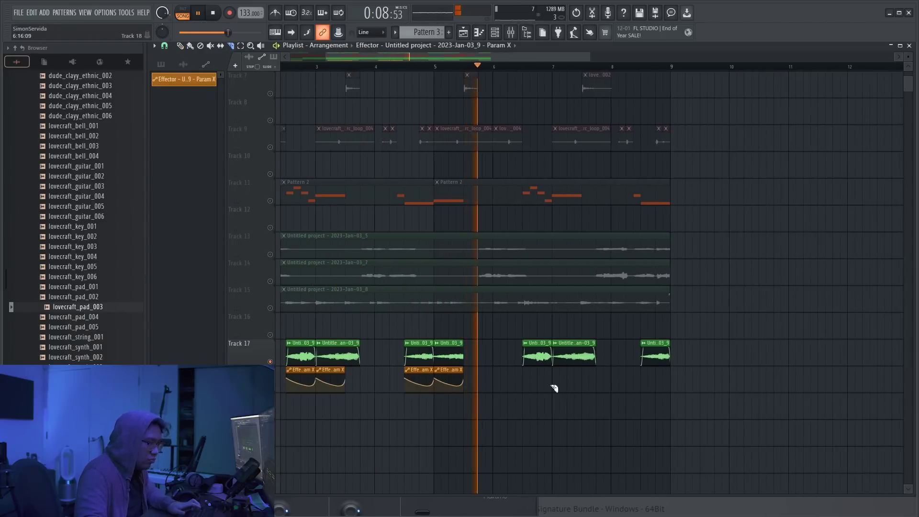
# Extend the Effector Param X automation on Track 18 to the Track 17 chops in bars 6 and 7
pyautogui.scroll(2, 477, 363)
pyautogui.press('p')
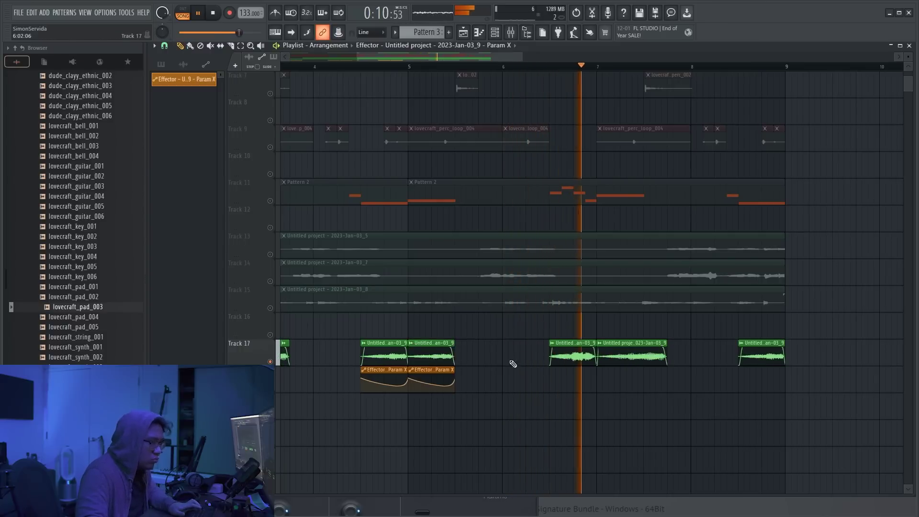
pyautogui.scroll(2, 459, 391)
pyautogui.scroll(-3, 459, 391)
pyautogui.moveTo(422, 388); pyautogui.dragTo(563, 358)
pyautogui.scroll(2, 526, 363)
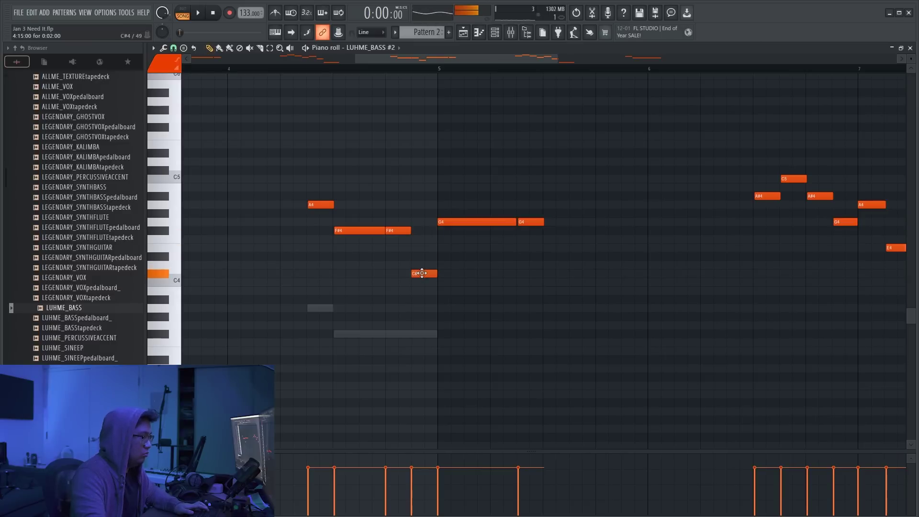
# Play the LUHME_BASS #2 pattern and delete the A4 note just before the long F#4 in bar 8
pyautogui.click(300, 72)
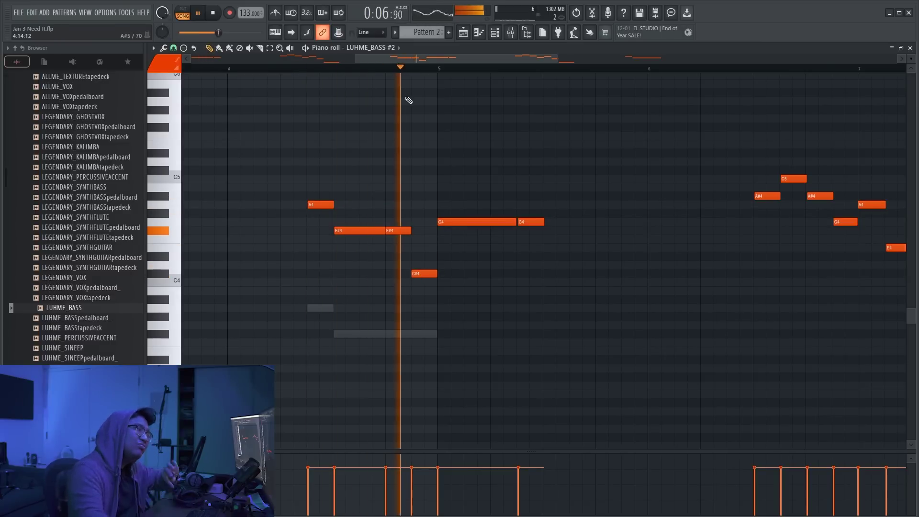
pyautogui.scroll(-3, 402, 100)
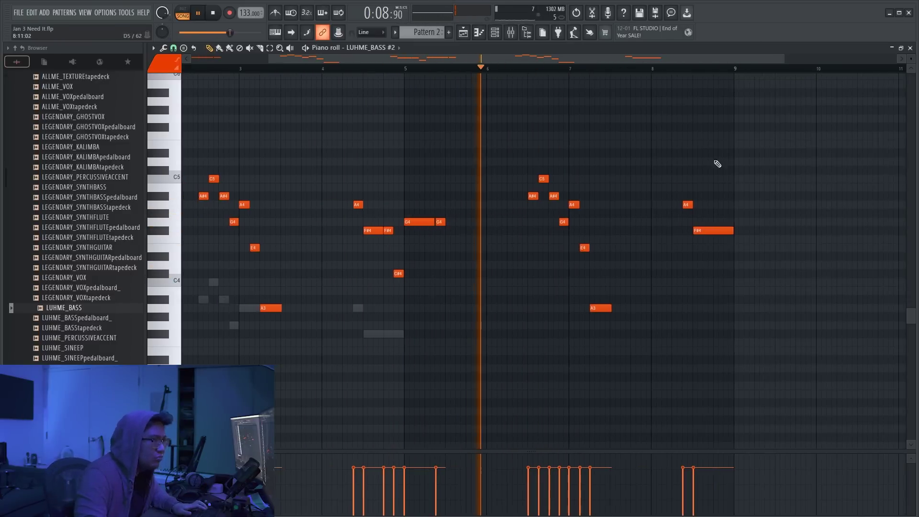
pyautogui.scroll(5, 663, 215)
pyautogui.scroll(-3, 424, 267)
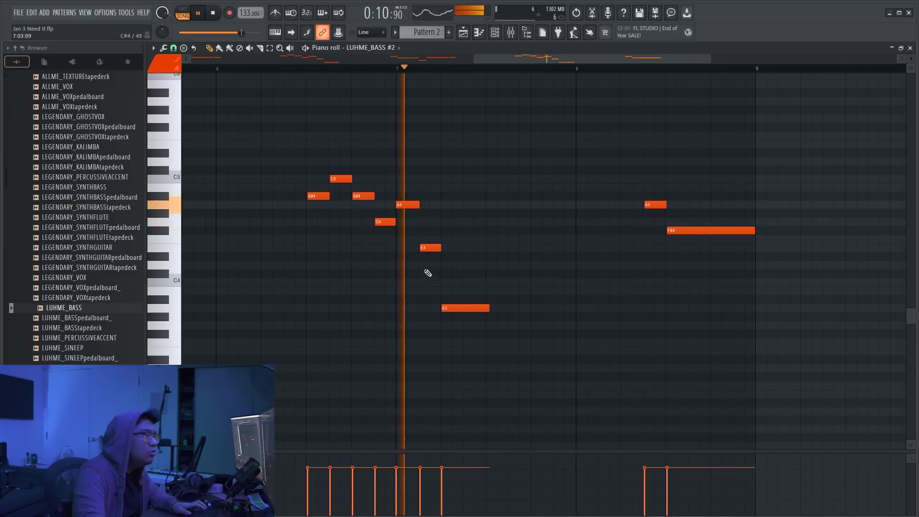
pyautogui.scroll(3, 604, 245)
pyautogui.rightClick(487, 205)
pyautogui.scroll(-3, 464, 272)
pyautogui.scroll(-3, 624, 258)
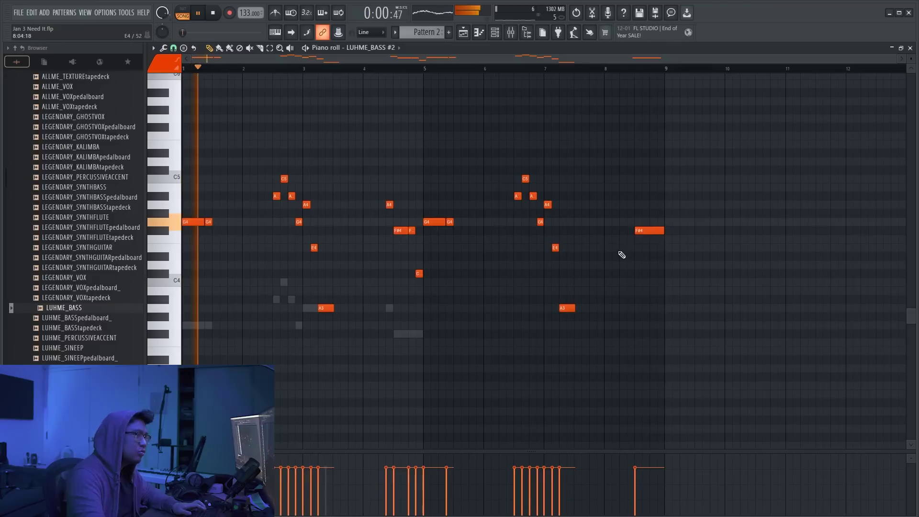
# Add a C#4 slide note under the end of the last F#4 in bar 8, shortened to fit before bar 9
pyautogui.scroll(3, 638, 246)
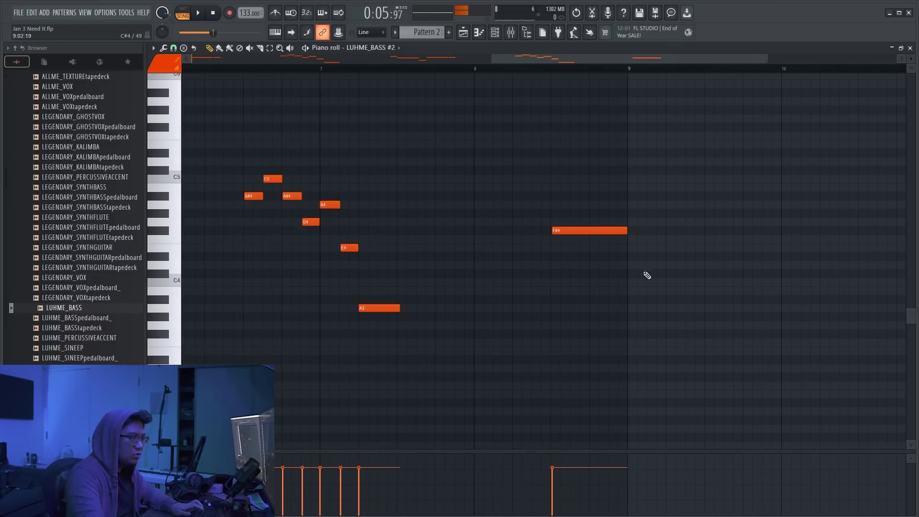
pyautogui.scroll(3, 647, 272)
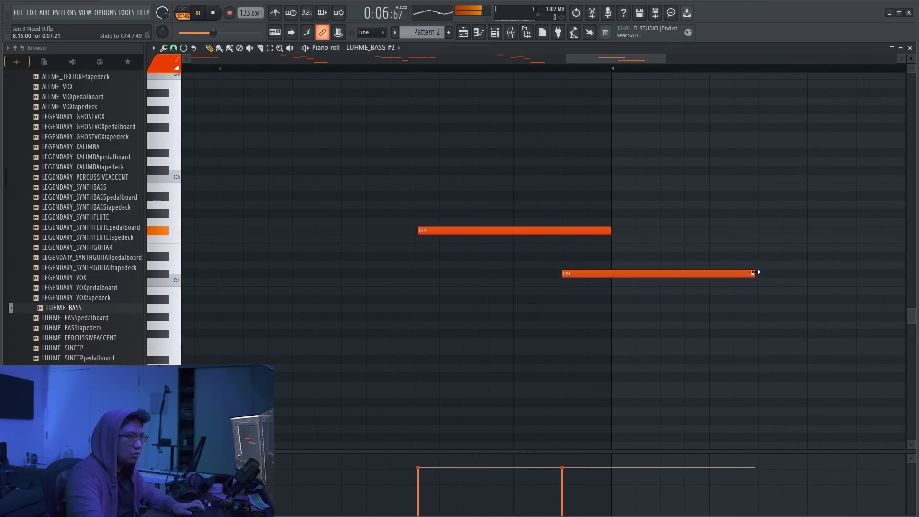
pyautogui.scroll(-5, 541, 165)
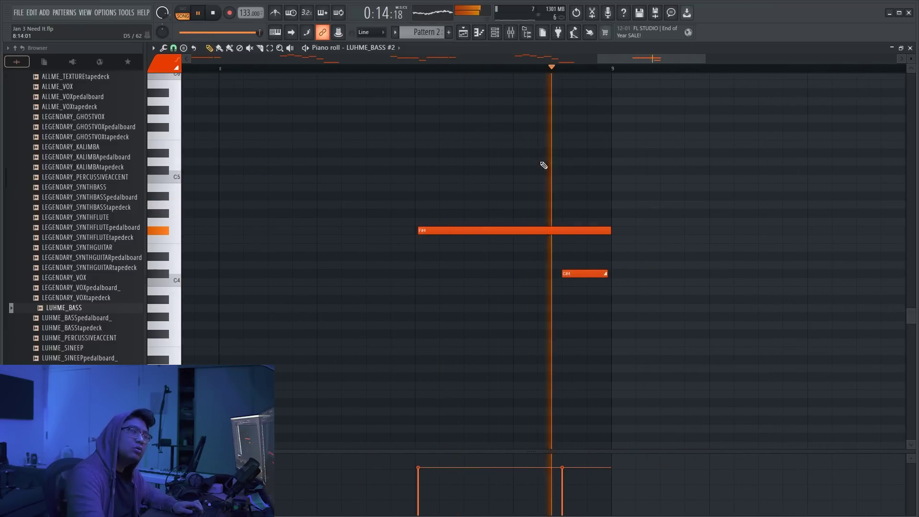
pyautogui.scroll(3, 279, 246)
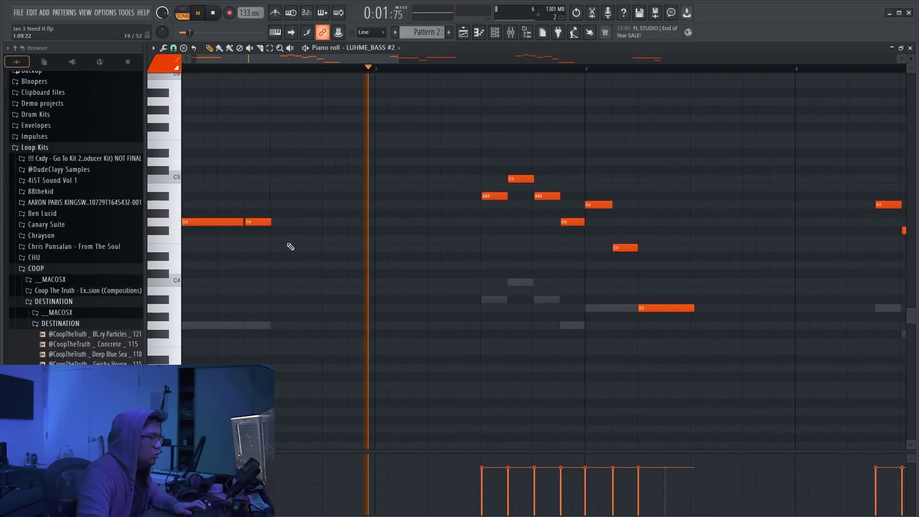
pyautogui.scroll(-3, 343, 238)
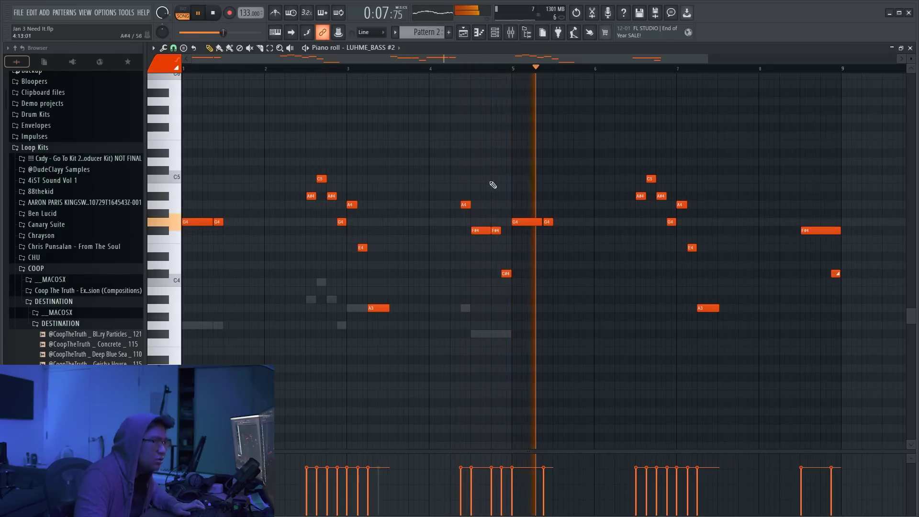
pyautogui.scroll(3, 494, 207)
pyautogui.scroll(3, 523, 175)
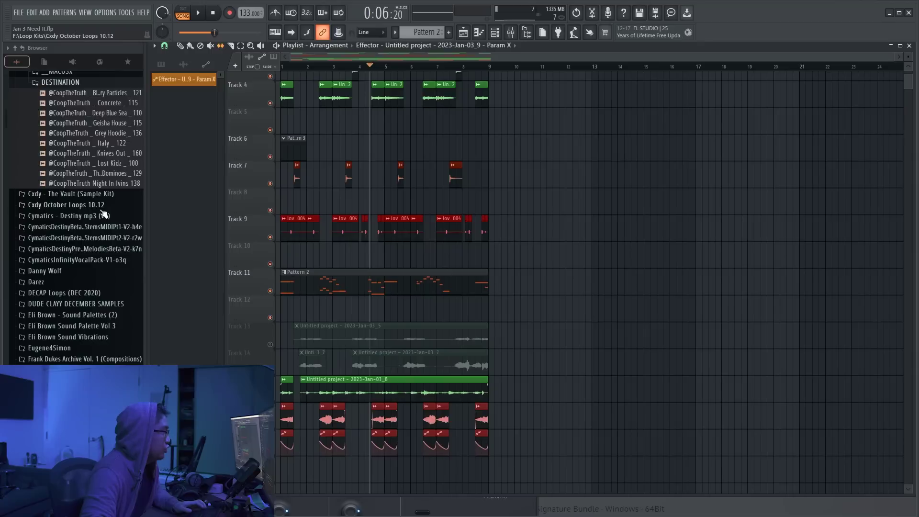
# Replace the Track 8 loop with SERVIDA Texture Loop 15 - 154 BPM G Minor from the Atomic Texture Pack, play it and open its settings
pyautogui.scroll(10, 74, 213)
pyautogui.scroll(-10, 74, 213)
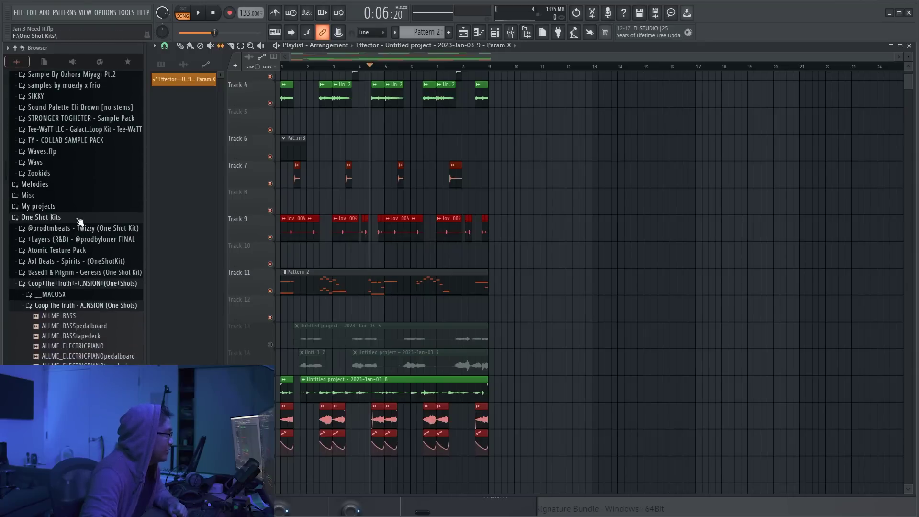
pyautogui.scroll(-5, 79, 222)
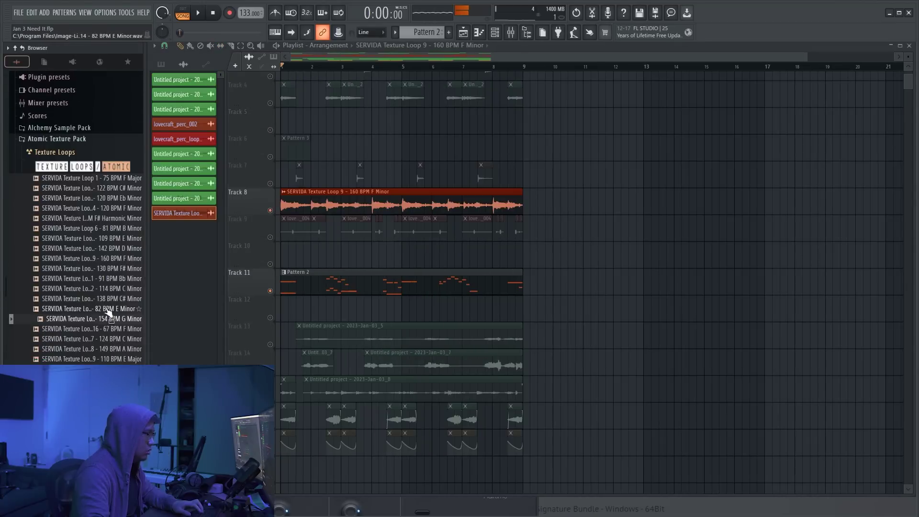
pyautogui.moveTo(102, 315); pyautogui.dragTo(336, 196)
pyautogui.press('space')
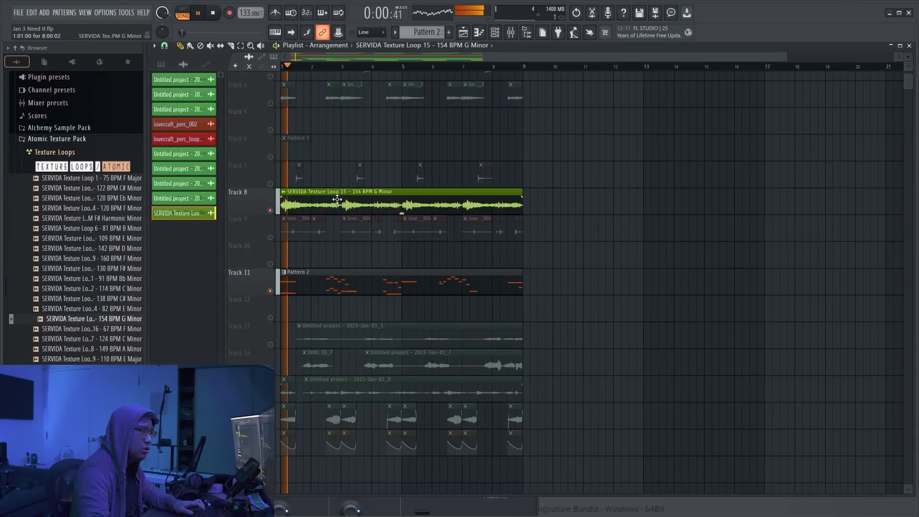
pyautogui.doubleClick(332, 202)
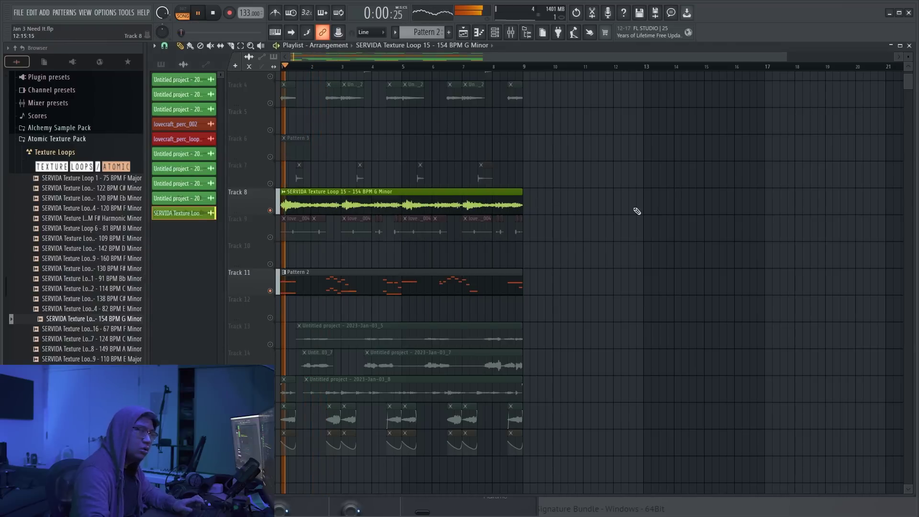
# Slice the SERVIDA Texture Loop 15 clip at bars 2 and 3 and delete everything outside that one-bar chop
pyautogui.scroll(3, 283, 188)
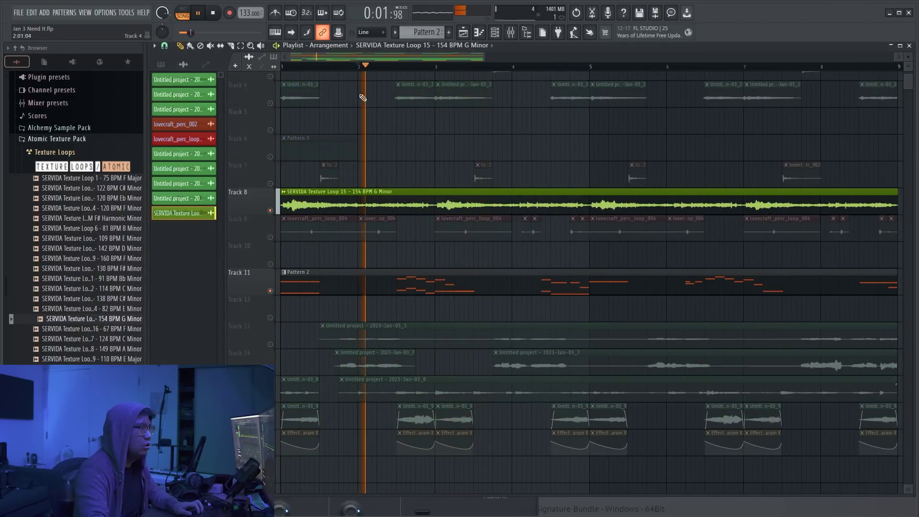
pyautogui.scroll(2, 344, 219)
pyautogui.click(347, 209)
pyautogui.click(490, 208)
pyautogui.press('p')
pyautogui.rightClick(330, 205)
pyautogui.rightClick(533, 200)
pyautogui.press('space')
pyautogui.press('space')
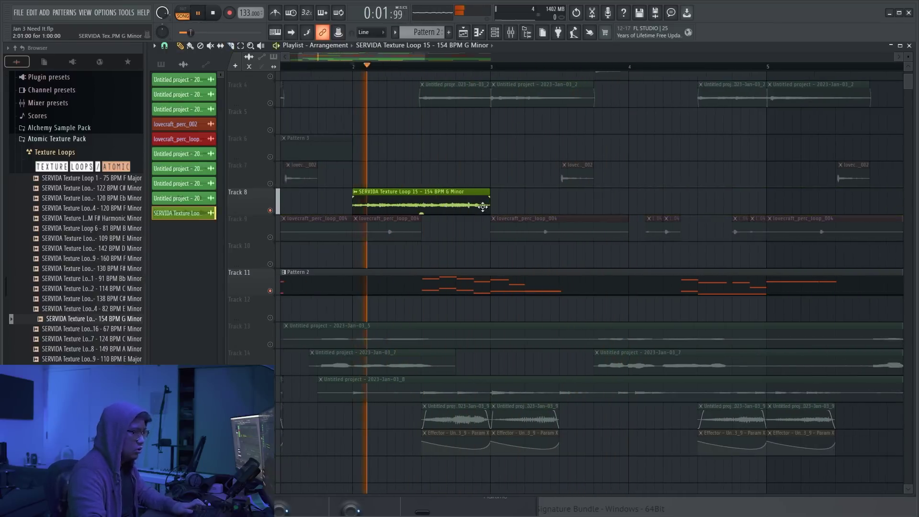
# Place a second SERVIDA Texture Loop 15 chop on Track 8 around bar 4 and shorten the loop's time stretch so chops last half a bar
pyautogui.scroll(-2, 327, 105)
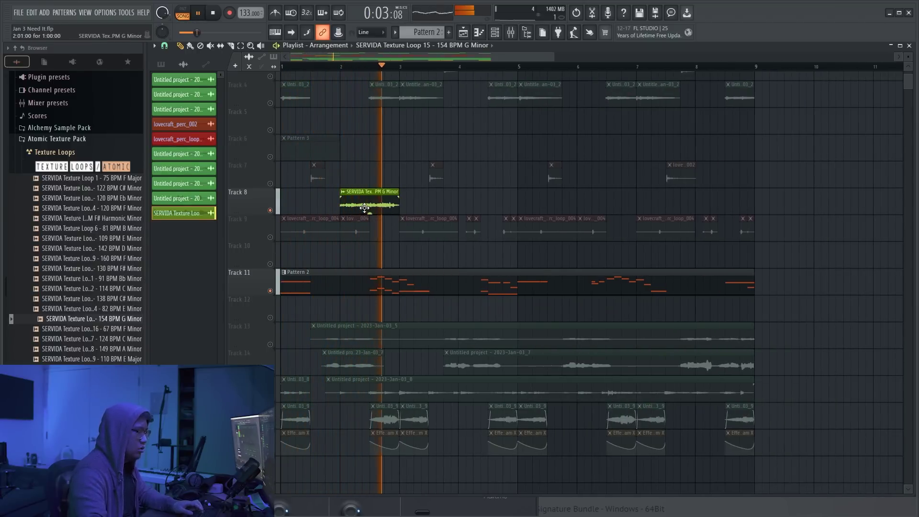
pyautogui.click(488, 205)
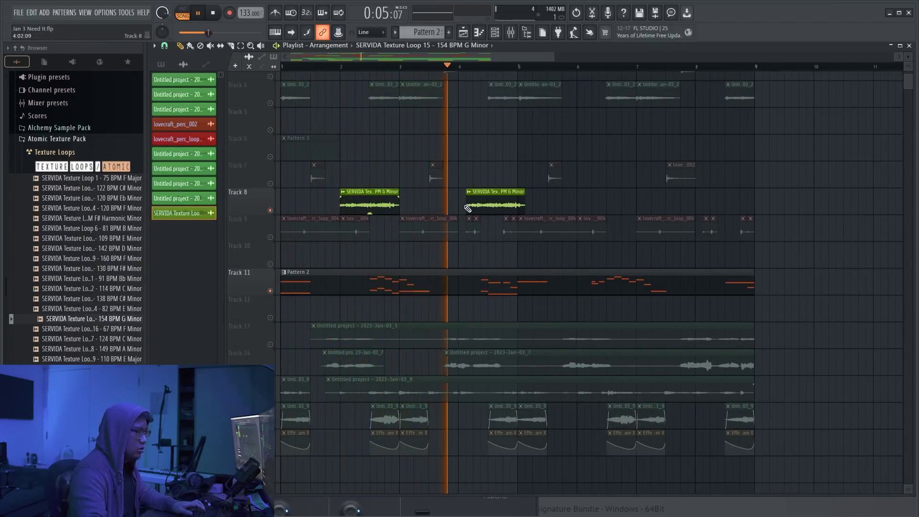
pyautogui.doubleClick(501, 204)
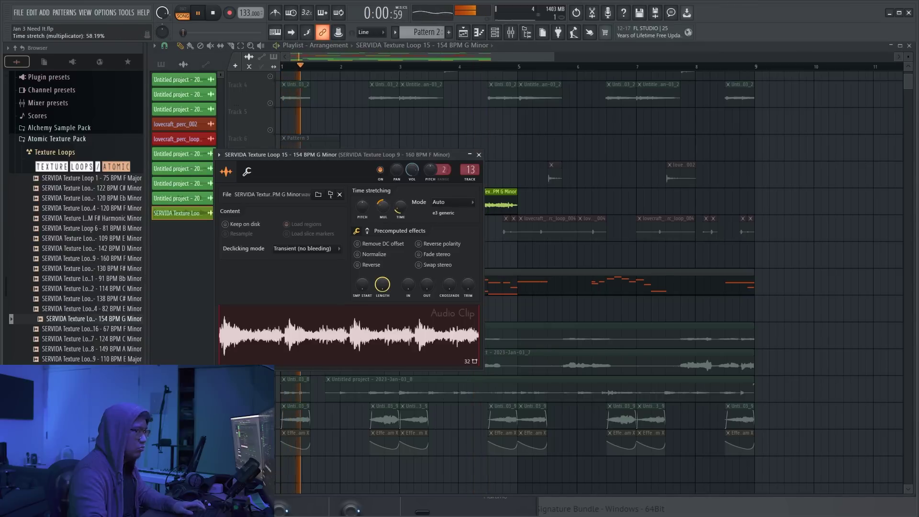
pyautogui.moveTo(382, 207); pyautogui.dragTo(382, 213)
pyautogui.press('Escape')
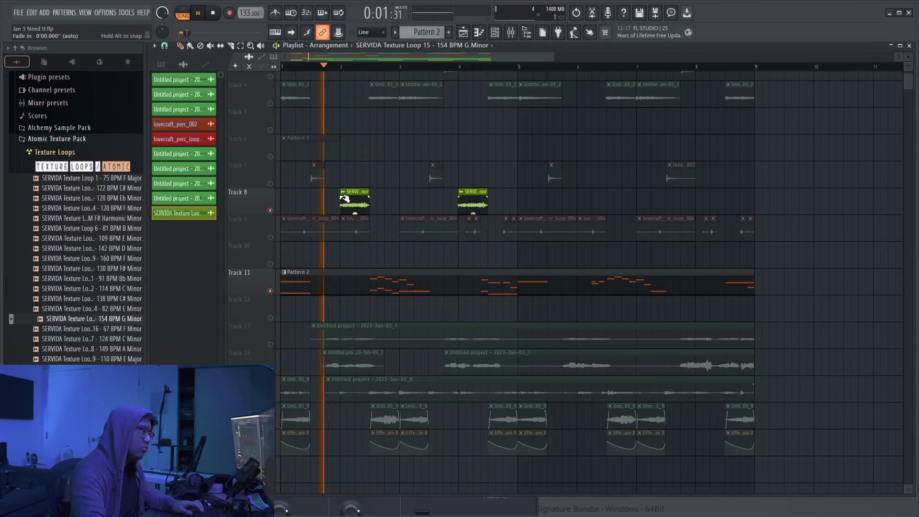
# Fade the bar 2 texture chop in and out, and place it again at bar 6 in place of the bar 4 copy
pyautogui.moveTo(343, 196); pyautogui.dragTo(348, 197)
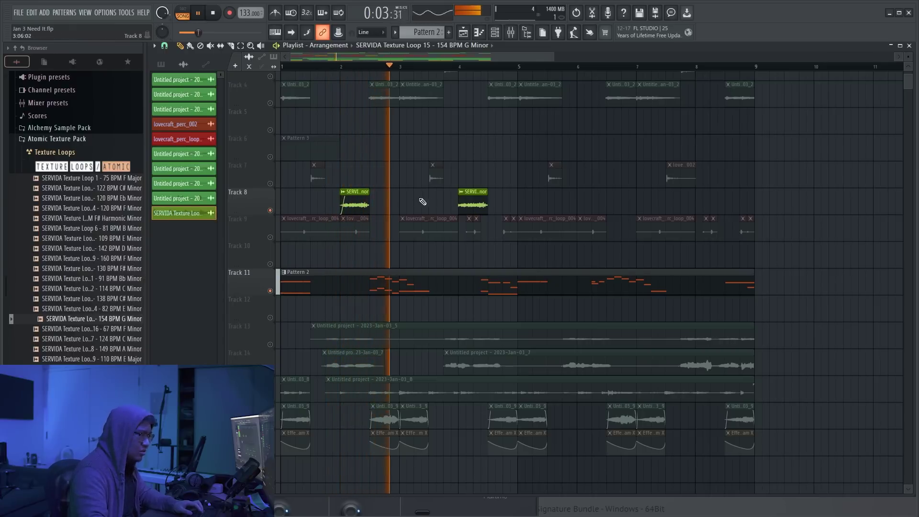
pyautogui.rightClick(466, 199)
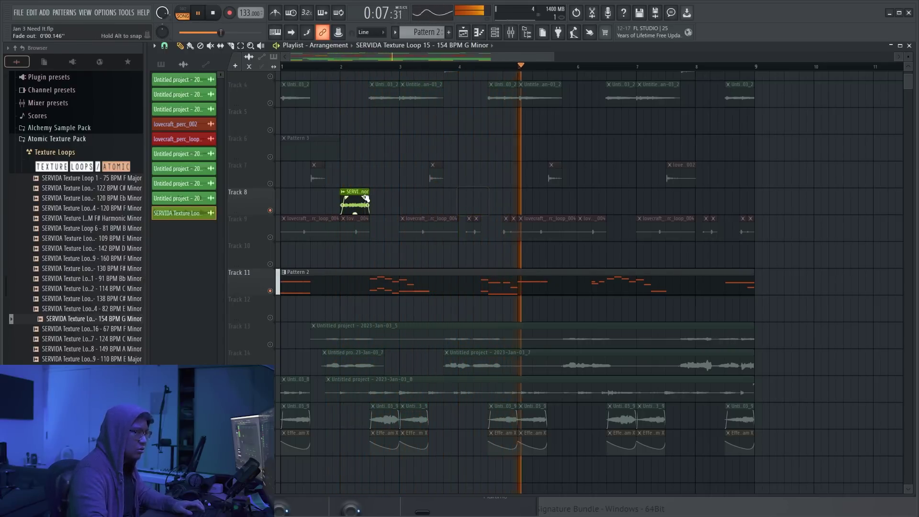
pyautogui.click(587, 203)
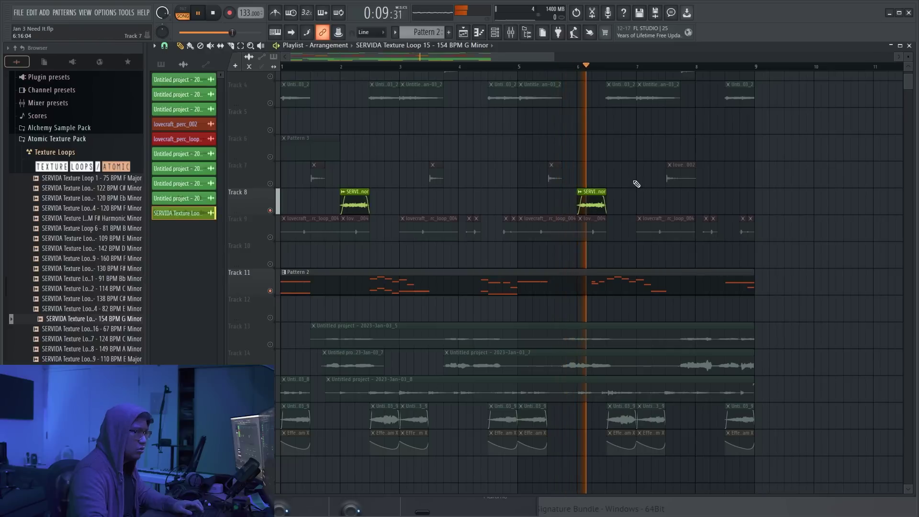
pyautogui.click(698, 204)
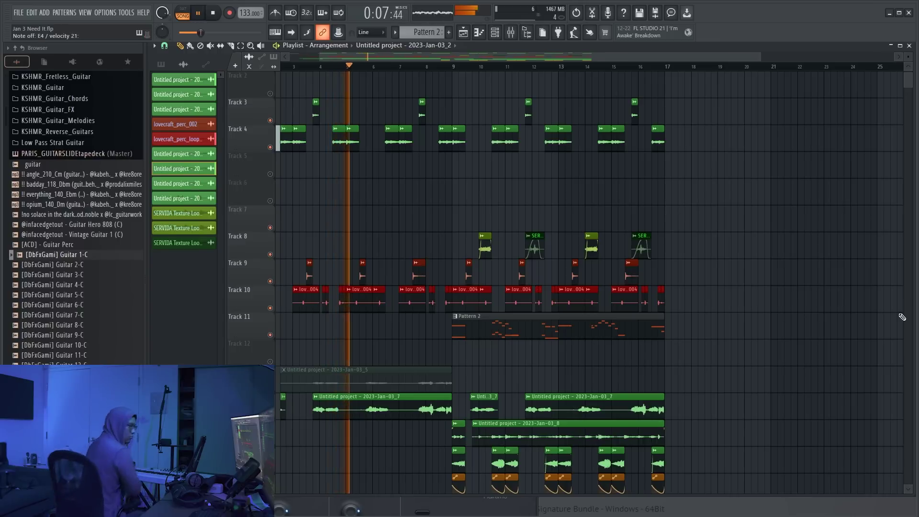
# Load the [DbFxGami] Guitar 26-C sample into the channel rack and insert an Omnisphere instrument
pyautogui.scroll(-2, 901, 316)
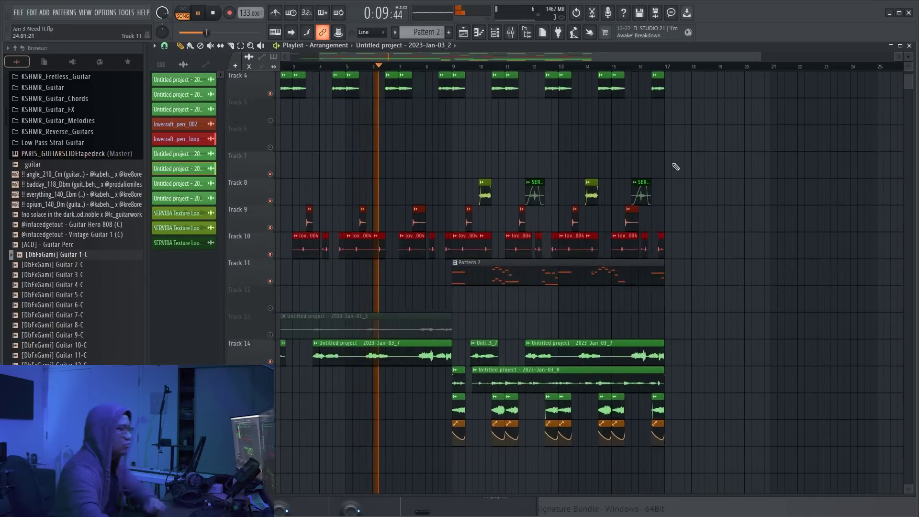
pyautogui.press('space')
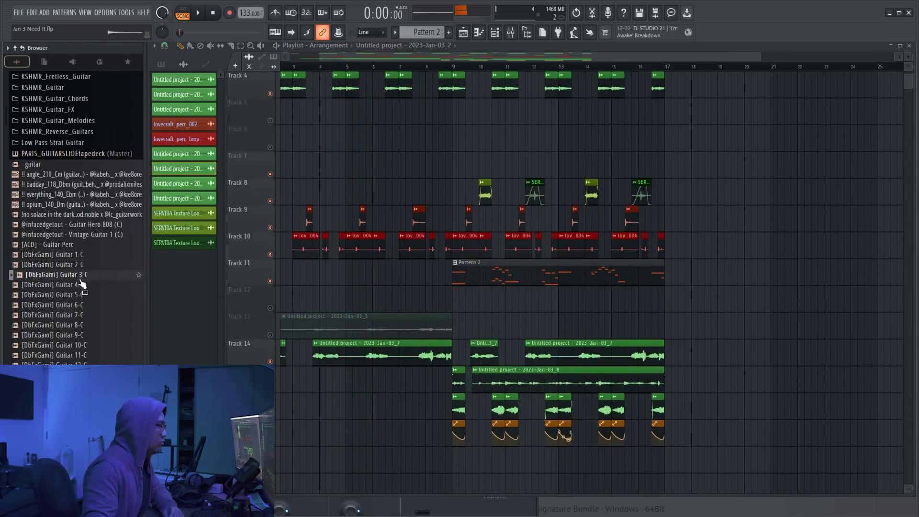
pyautogui.scroll(-10, 65, 206)
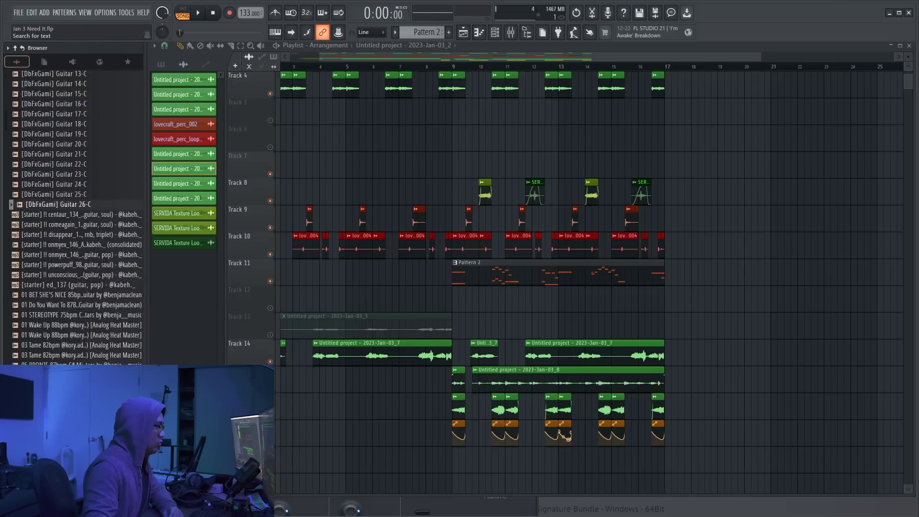
pyautogui.click(504, 33)
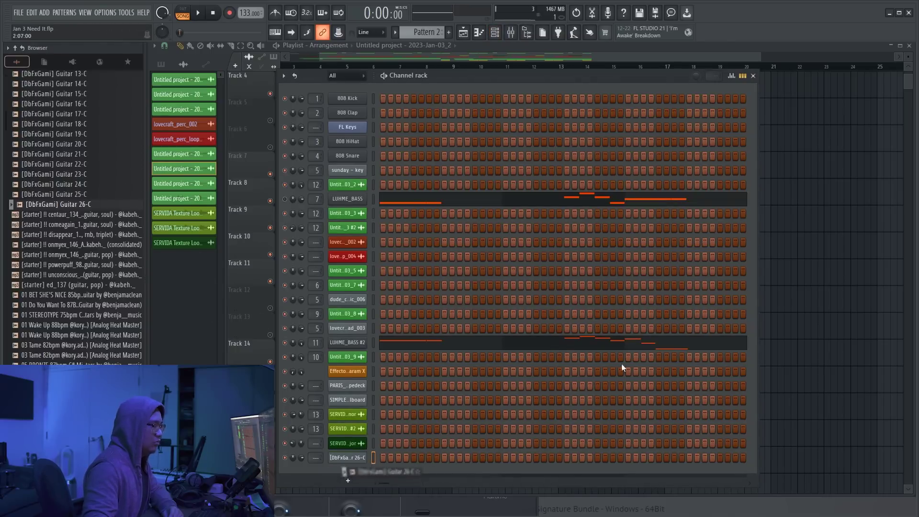
pyautogui.rightClick(366, 457)
pyautogui.moveTo(394, 433)
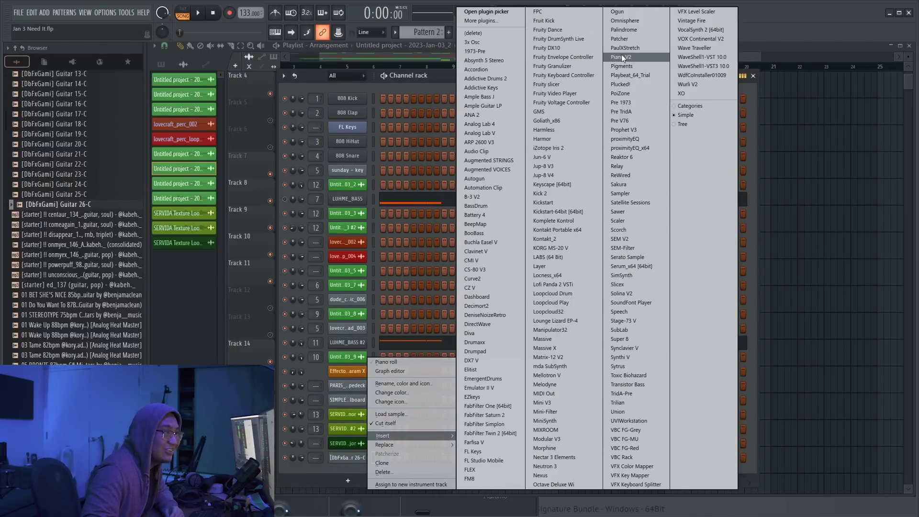
pyautogui.click(623, 21)
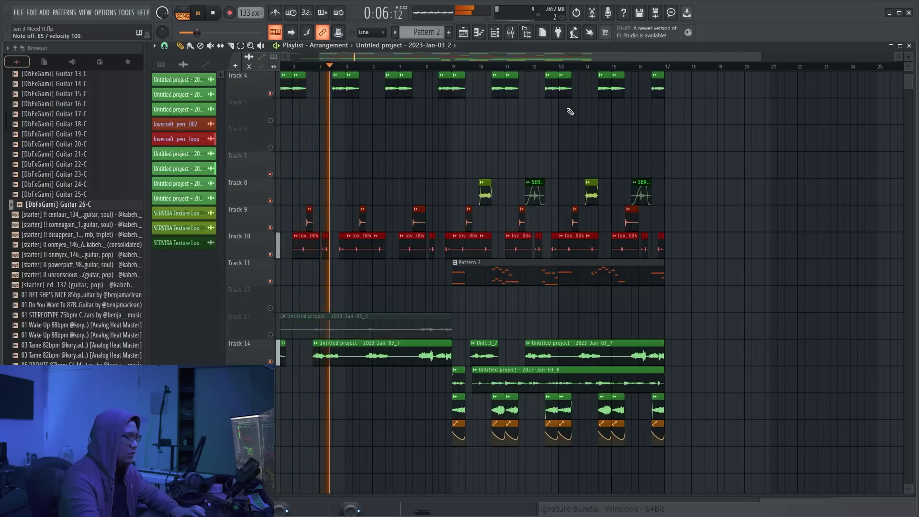
# Bring up the mixer and channel rack and list all channels instead of only the audio clips
pyautogui.press('F9')
pyautogui.click(502, 34)
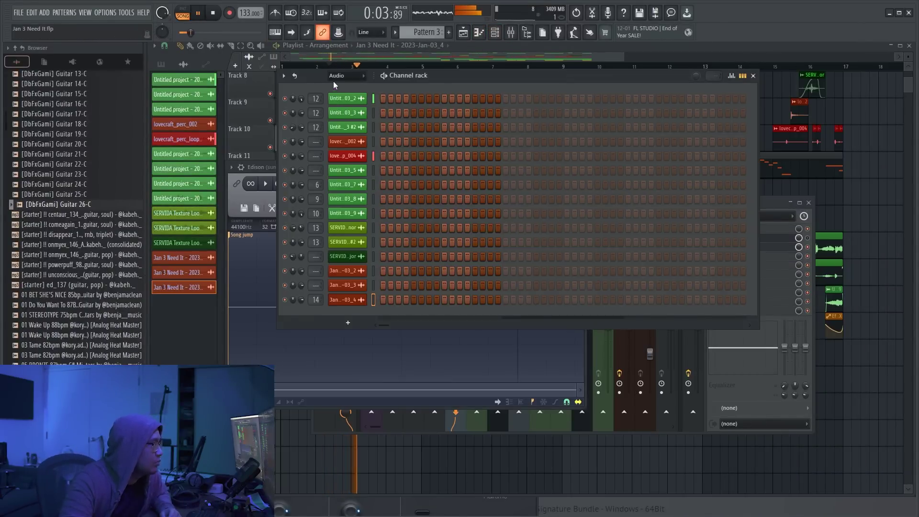
pyautogui.click(342, 76)
pyautogui.click(342, 86)
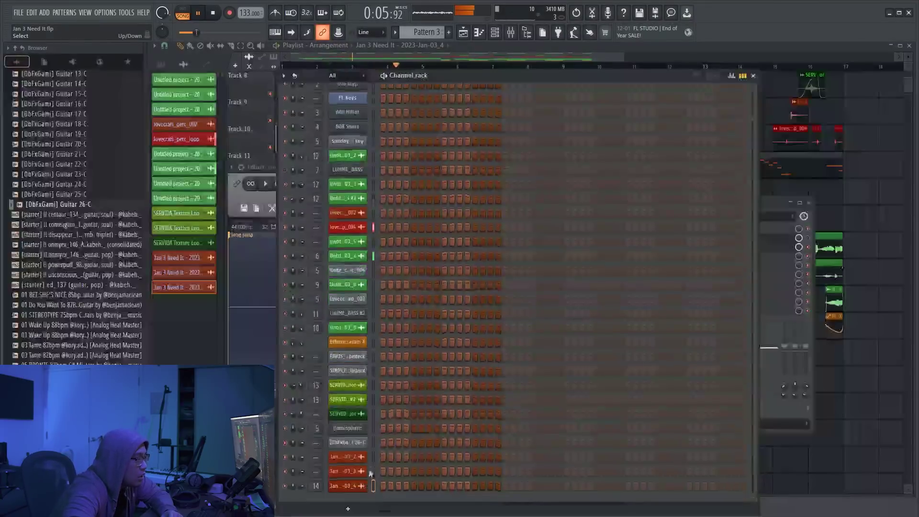
pyautogui.click(812, 473)
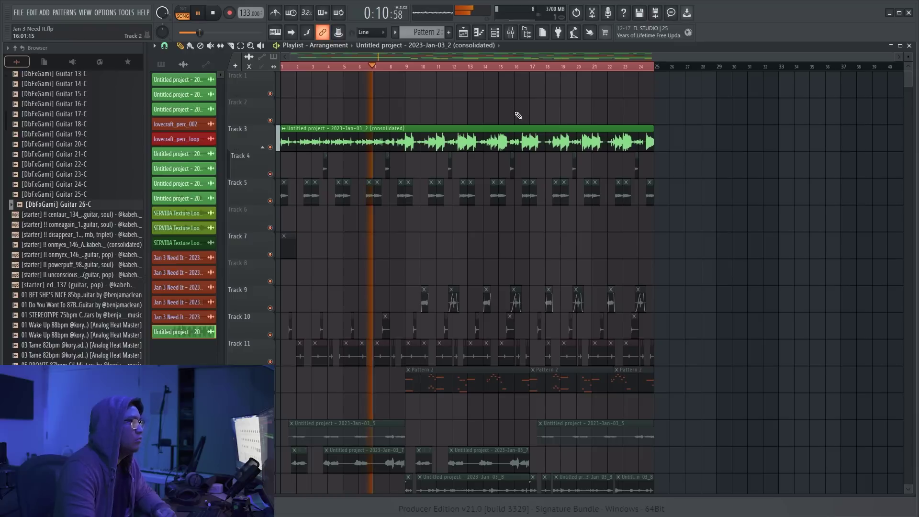
# Set the pitch shift of the consolidated audio clip on Track 3 to +140 cents and close its settings
pyautogui.doubleClick(382, 128)
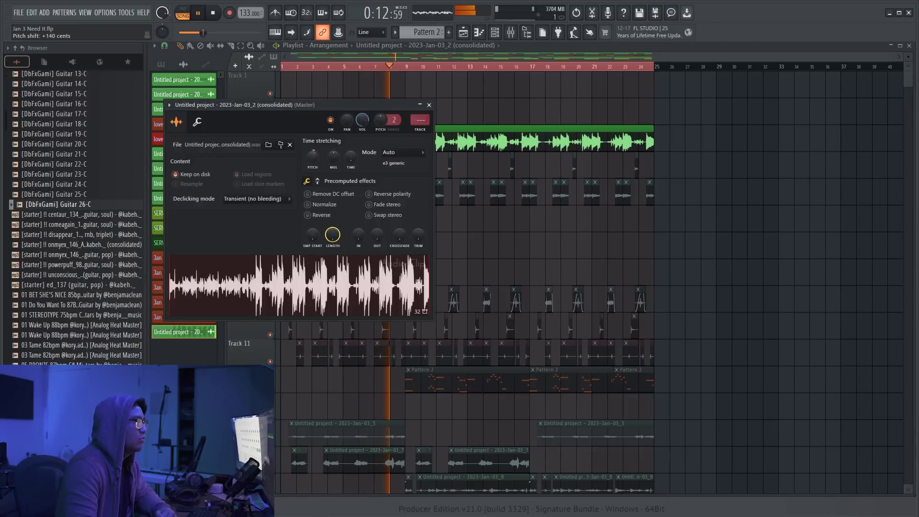
pyautogui.press('Escape')
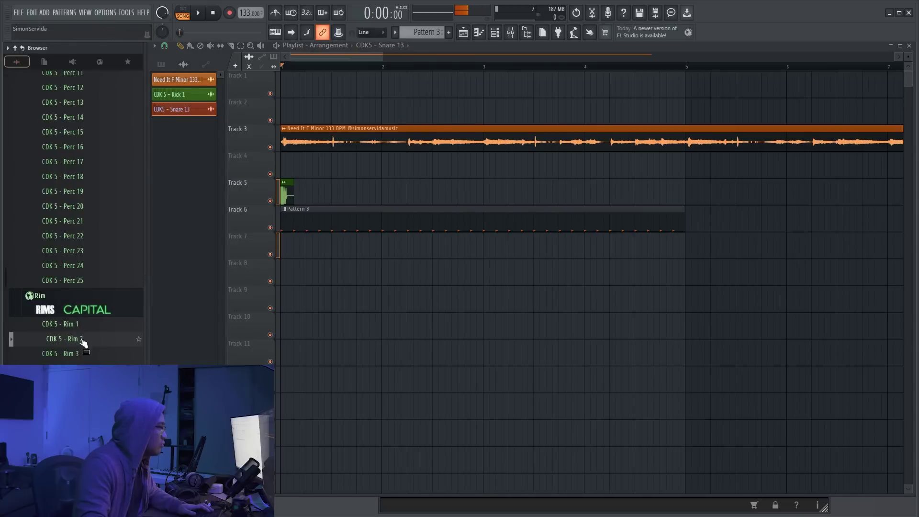
# Place CDK 5 - Rim 6 hits on Track 5 at beat 3 of bars 1 through 4 and play the loop
pyautogui.moveTo(328, 195); pyautogui.dragTo(328, 193)
pyautogui.press('space')
pyautogui.scroll(2, 355, 194)
pyautogui.click(503, 193)
pyautogui.scroll(-2, 503, 192)
pyautogui.moveTo(568, 193); pyautogui.dragTo(322, 193)
pyautogui.moveTo(483, 204); pyautogui.dragTo(298, 145)
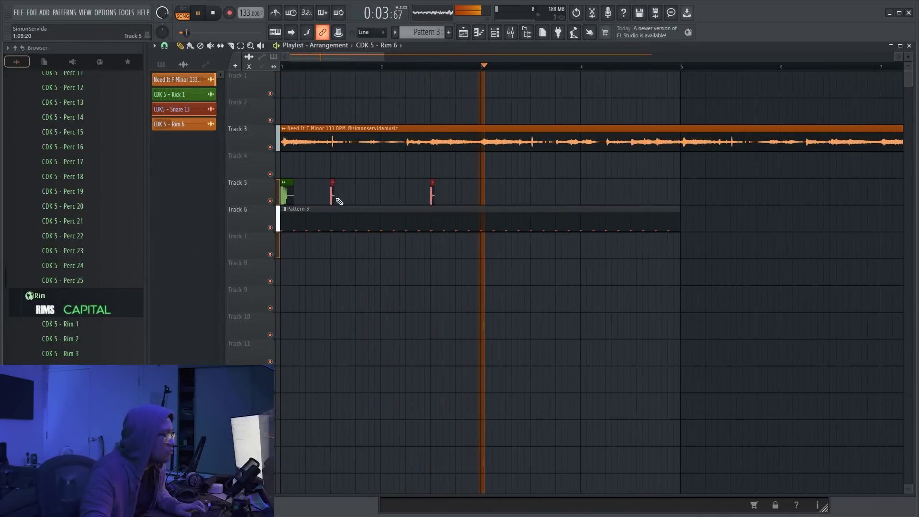
pyautogui.moveTo(331, 195); pyautogui.dragTo(531, 194)
pyautogui.press('space')
pyautogui.press('space')
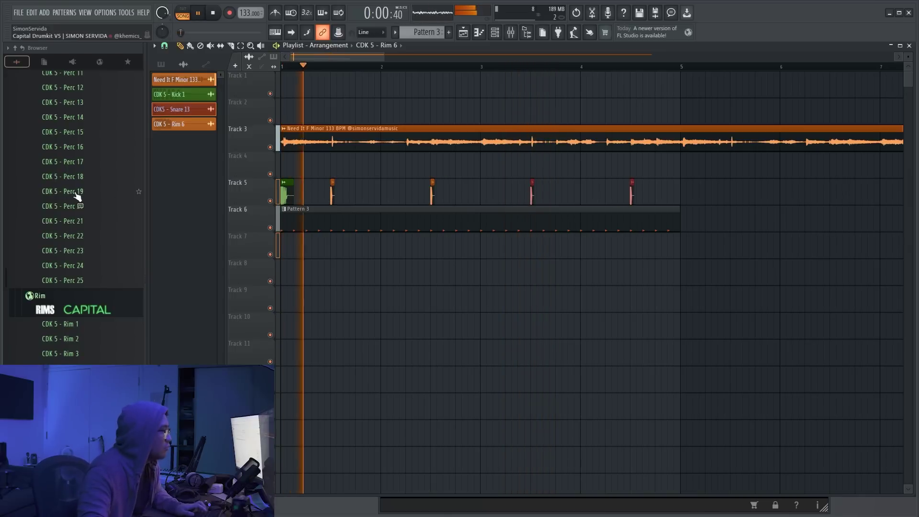
# Add CDK 5 - Kick 1 hits on Track 5 at steps 5 and 11 of bar 2 and at the start of bar 3
pyautogui.scroll(3, 77, 194)
pyautogui.click(286, 193)
pyautogui.scroll(2, 364, 196)
pyautogui.click(432, 196)
pyautogui.press('space')
pyautogui.press('space')
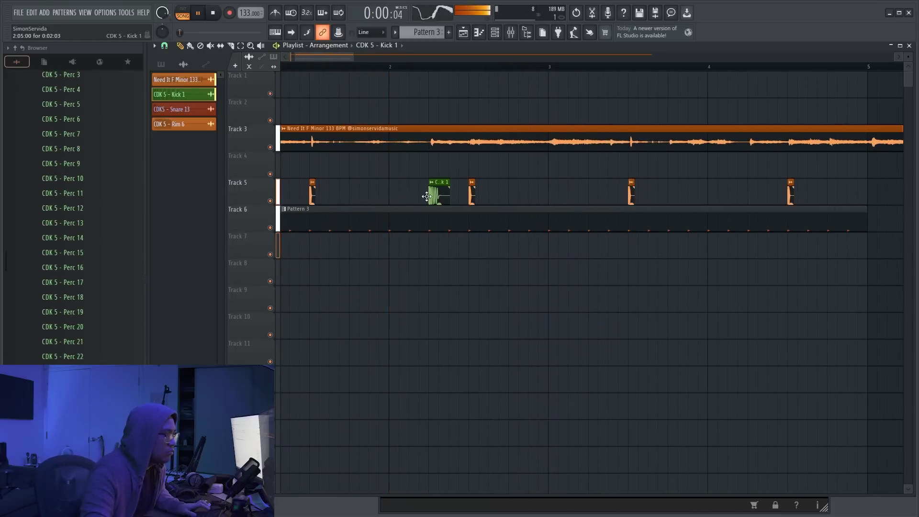
pyautogui.scroll(-2, 426, 197)
pyautogui.scroll(2, 373, 205)
pyautogui.scroll(1, 382, 205)
pyautogui.click(450, 194)
pyautogui.click(516, 193)
pyautogui.scroll(-2, 516, 193)
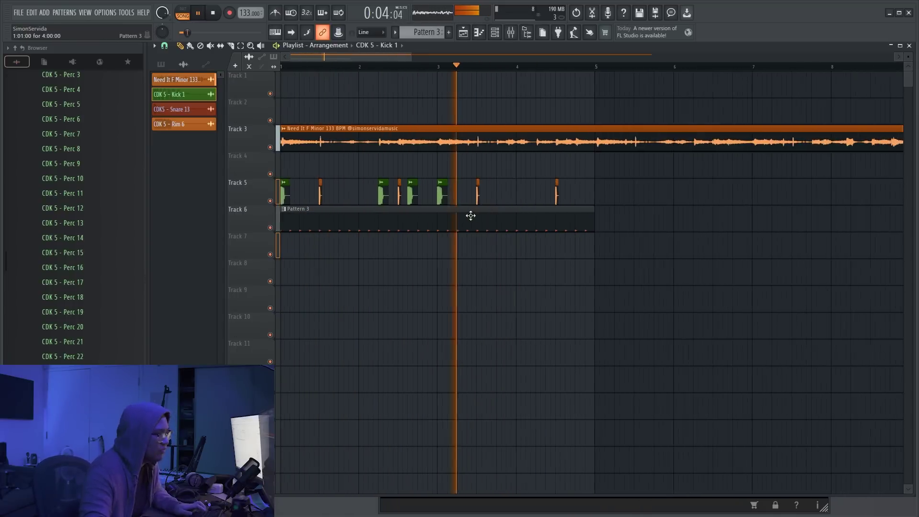
# Duplicate the four-bar Track 5 drums and the Track 6 Pattern 3 clip until they reach bar 17
pyautogui.scroll(-2, 537, 206)
pyautogui.scroll(2, 484, 204)
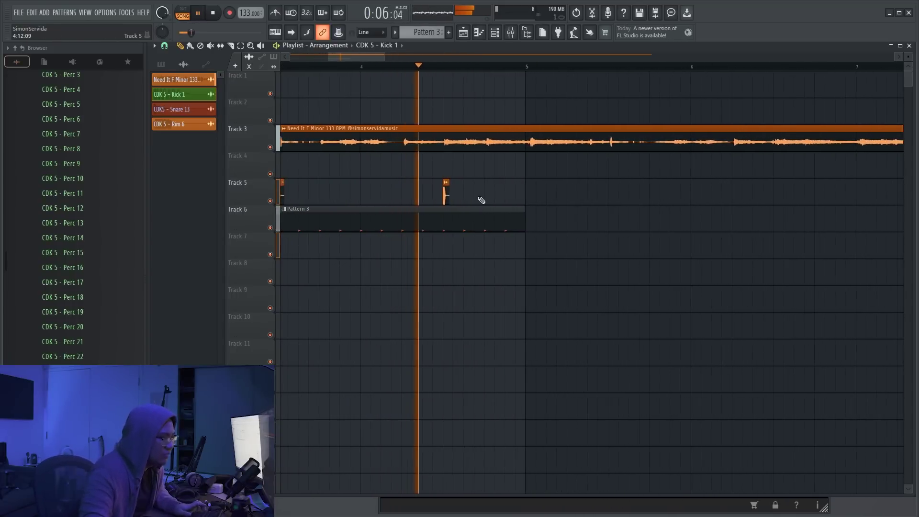
pyautogui.scroll(-3, 476, 204)
pyautogui.moveTo(541, 245); pyautogui.dragTo(214, 193)
pyautogui.moveTo(583, 245); pyautogui.dragTo(259, 187)
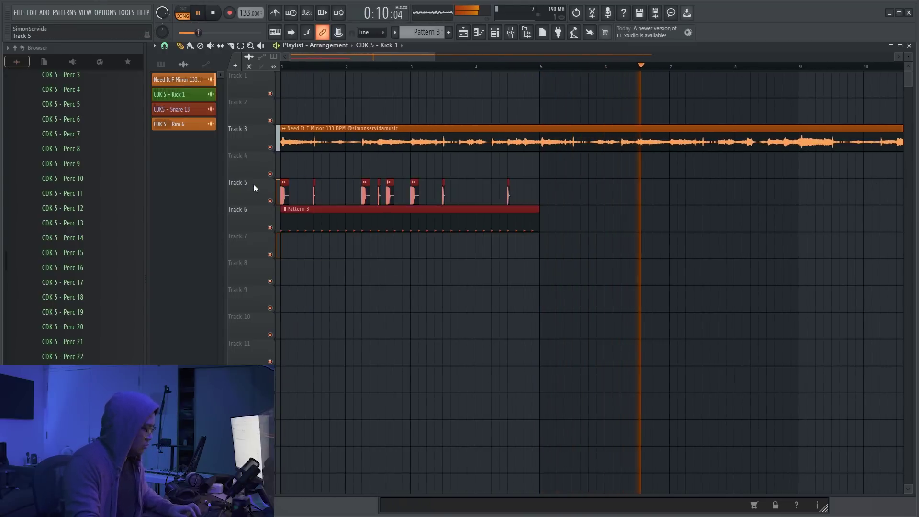
pyautogui.hotkey('ctrl', 'b')
pyautogui.scroll(-3, 402, 229)
pyautogui.hotkey('ctrl', 'b')
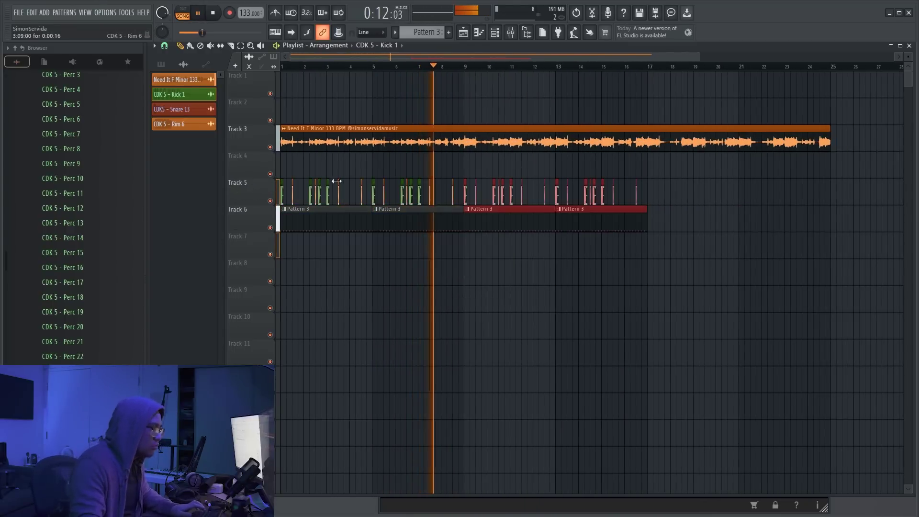
pyautogui.scroll(2, 417, 211)
pyautogui.scroll(-3, 410, 225)
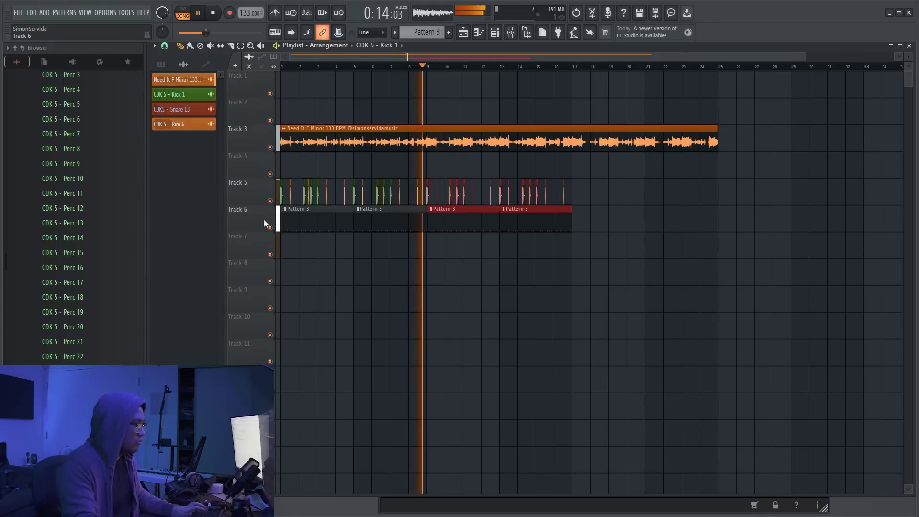
# Route the CDK 5 - Kick 1 channel to mixer insert 7 and close its windows
pyautogui.scroll(4, 287, 201)
pyautogui.doubleClick(286, 194)
pyautogui.hotkey('ctrl', 'l')
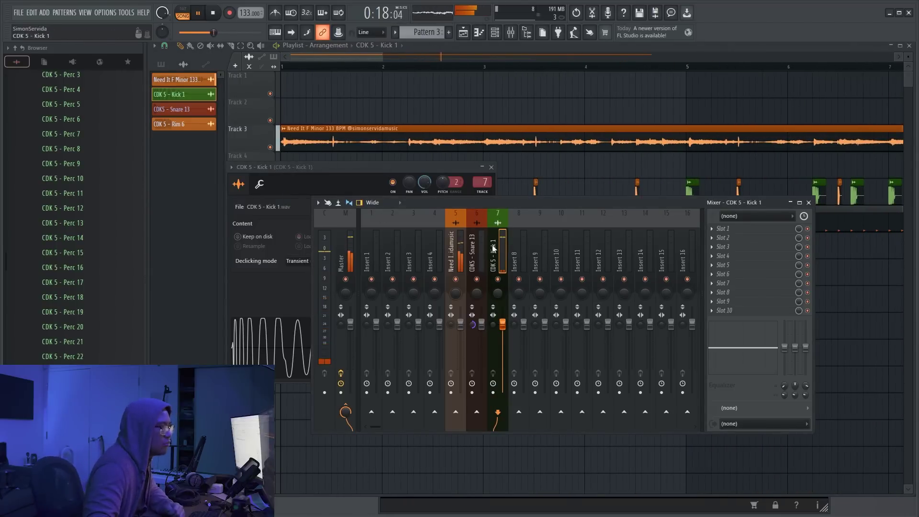
pyautogui.rightClick(540, 176)
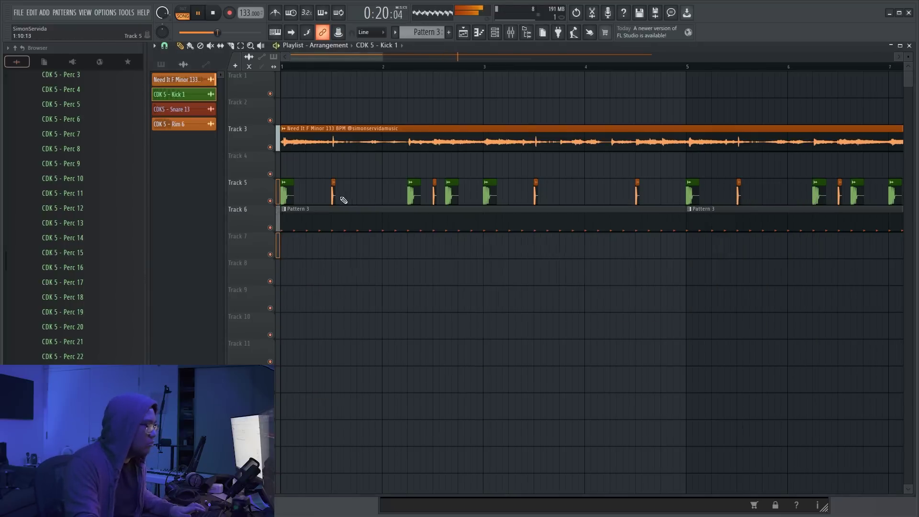
# Route the CDK 5 - Rim 6 channel to mixer insert 8 and adjust its channel volume
pyautogui.scroll(3, 347, 197)
pyautogui.doubleClick(339, 193)
pyautogui.hotkey('ctrl', 'l')
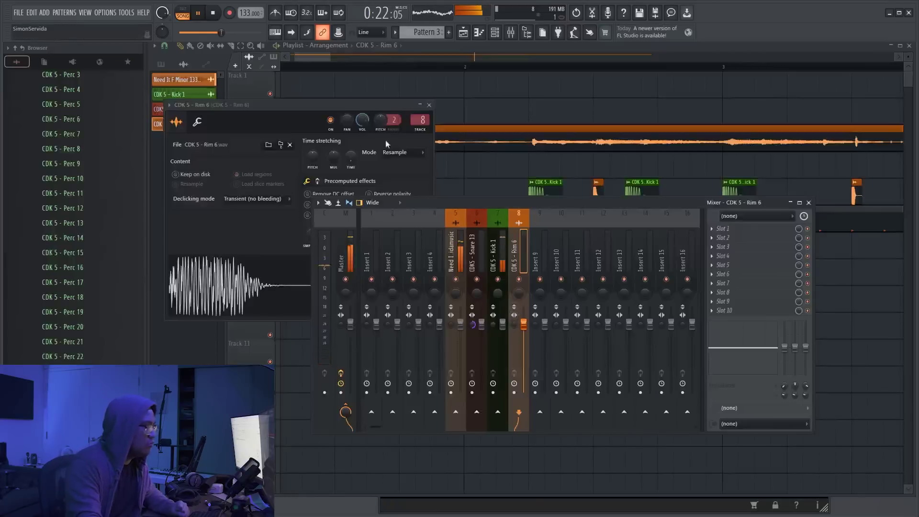
pyautogui.click(366, 120)
pyautogui.rightClick(453, 169)
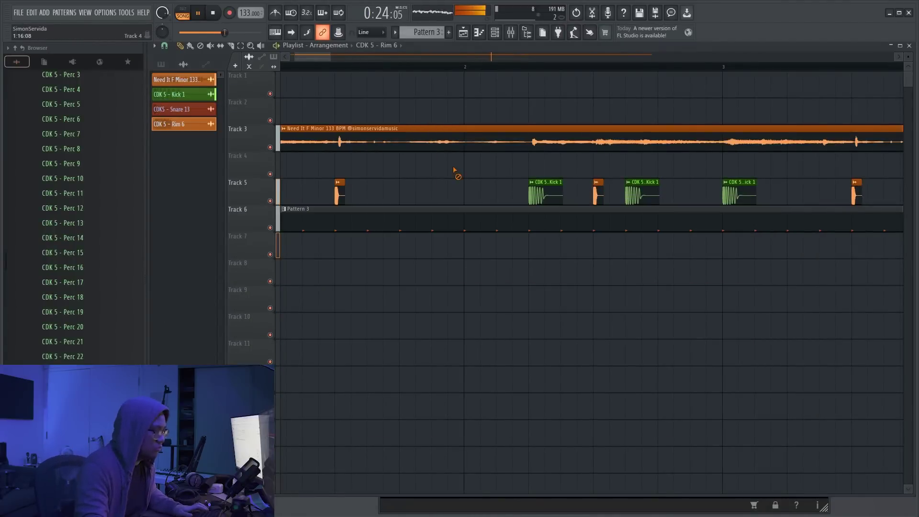
pyautogui.scroll(-5, 337, 194)
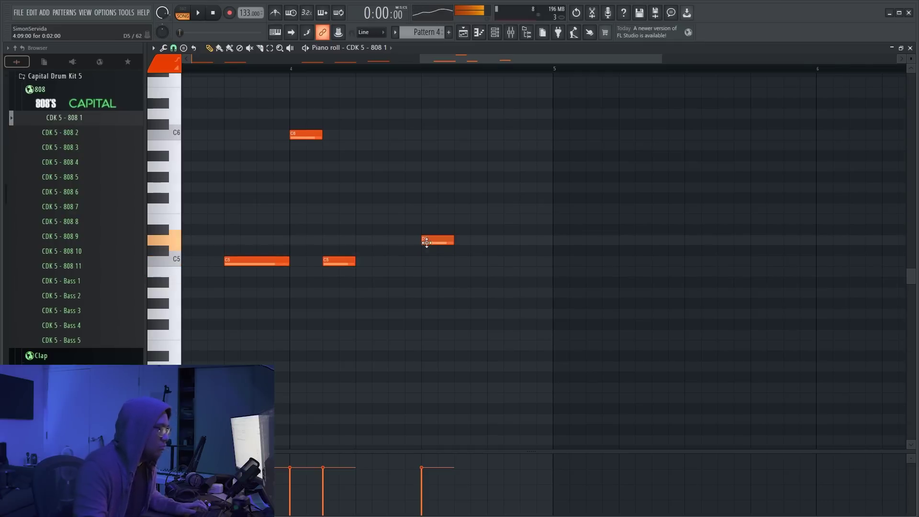
# Play and duplicate the four-bar CDK 5 - 808 1 notes into bars 5 through 8, and return to the playlist
pyautogui.press('space')
pyautogui.scroll(-3, 430, 262)
pyautogui.hotkey('ctrl', 'a')
pyautogui.hotkey('ctrl', 'b')
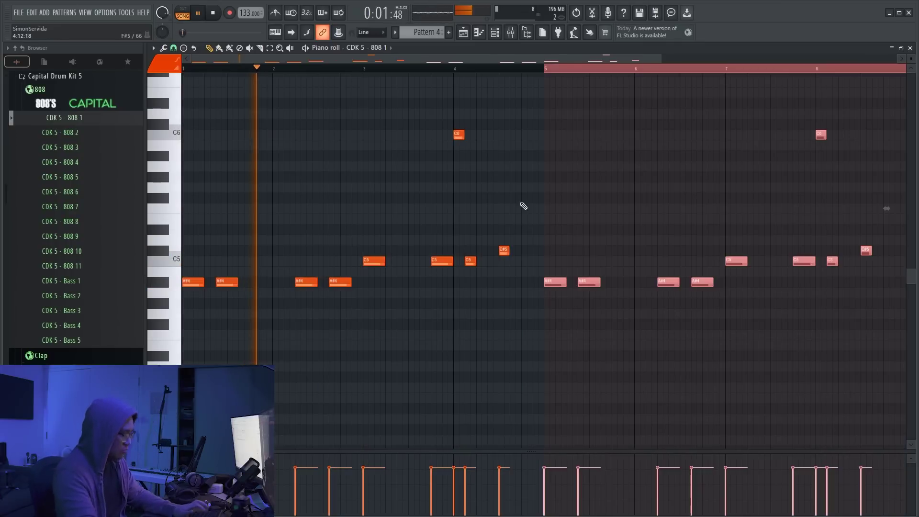
pyautogui.press('Escape')
pyautogui.press('F5')
pyautogui.scroll(-4, 359, 258)
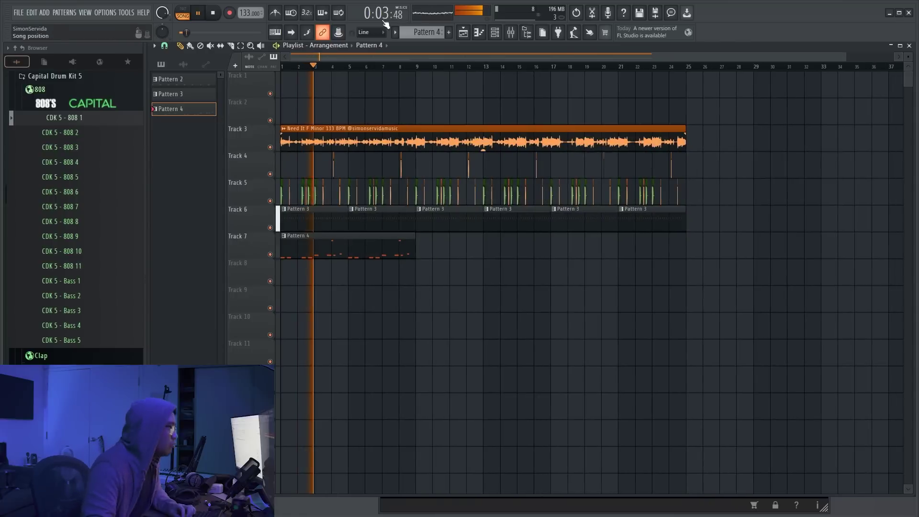
# Try CDK 5 - 808 4 in place of the CDK 5 - 808 1 sample and play it in the playlist
pyautogui.click(495, 33)
pyautogui.press('space')
pyautogui.moveTo(72, 162); pyautogui.dragTo(84, 185)
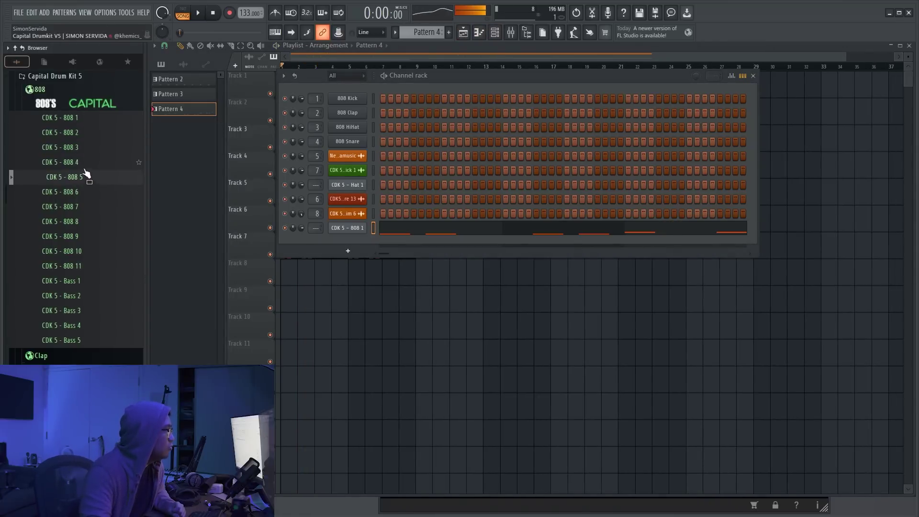
pyautogui.moveTo(345, 227); pyautogui.dragTo(346, 229)
pyautogui.press('space')
pyautogui.press('F5')
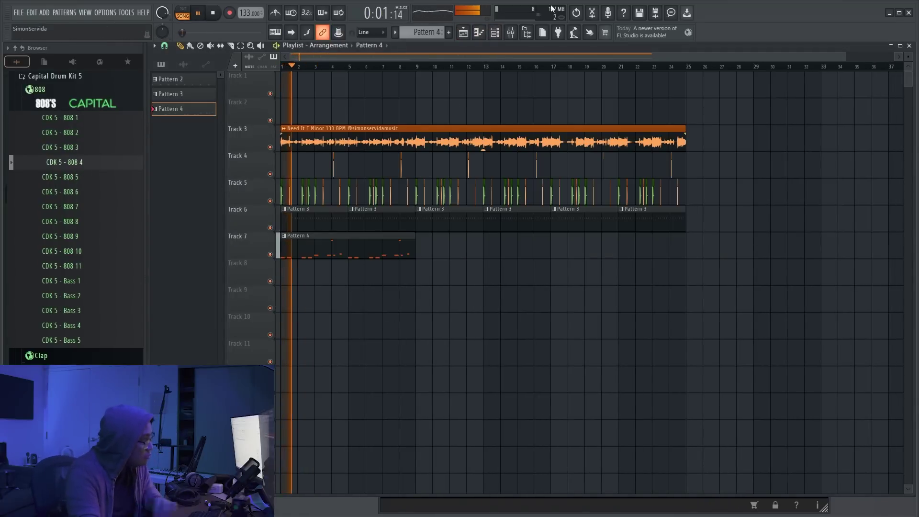
# Replace the 808 channel's sample with CDK 5 - 808 5 and return to the playlist
pyautogui.click(494, 32)
pyautogui.press('space')
pyautogui.moveTo(62, 178); pyautogui.dragTo(61, 182)
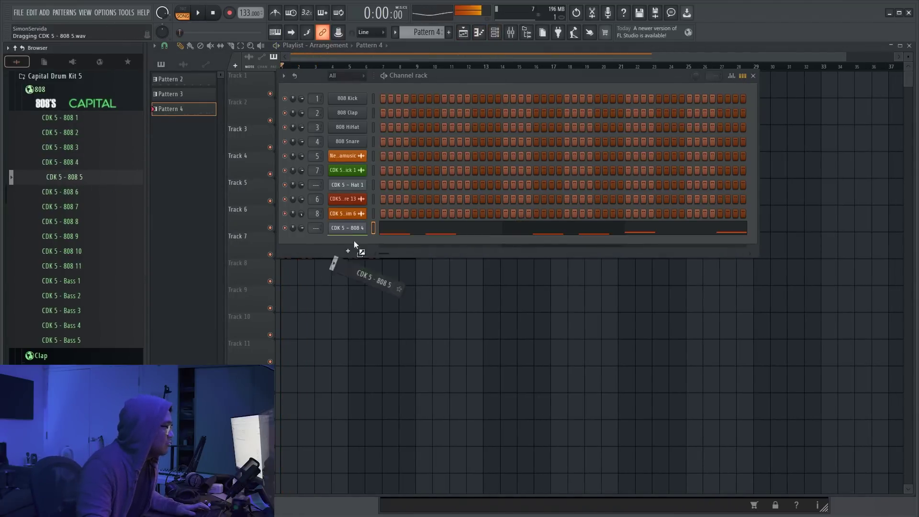
pyautogui.press('F5')
# Open the Pattern 4 notes in the piano roll and apply quick legato to all of them
pyautogui.scroll(5, 238, 264)
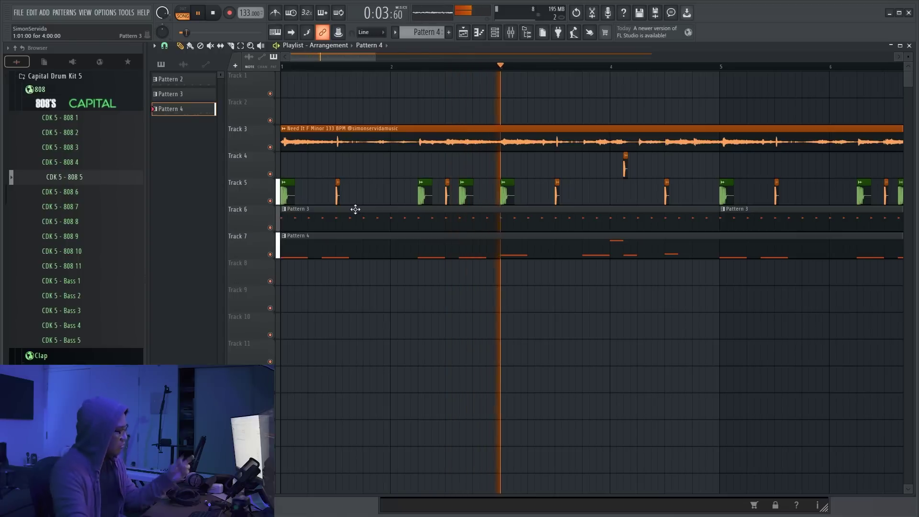
pyautogui.scroll(-3, 477, 238)
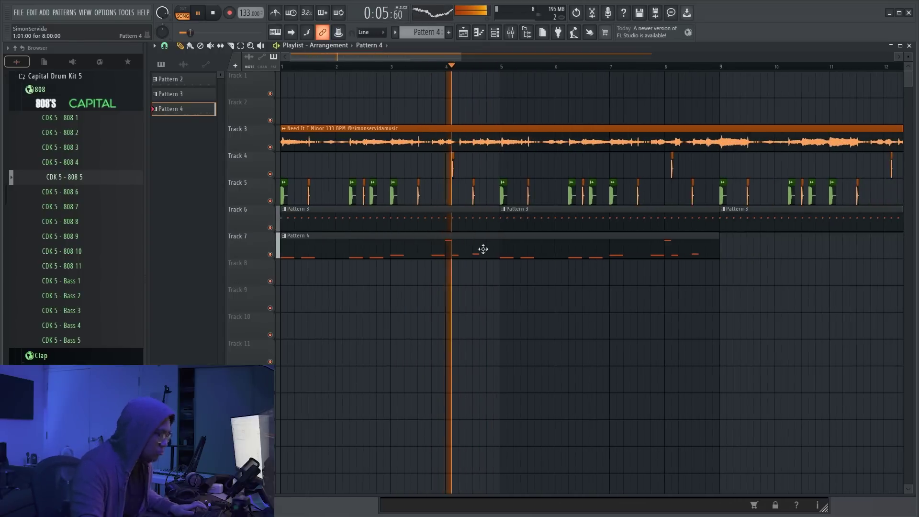
pyautogui.scroll(4, 480, 245)
pyautogui.scroll(-3, 457, 237)
pyautogui.doubleClick(452, 246)
pyautogui.scroll(-2, 452, 248)
pyautogui.press('space')
pyautogui.press('space')
pyautogui.hotkey('ctrl', 'a')
pyautogui.hotkey('ctrl', 'l')
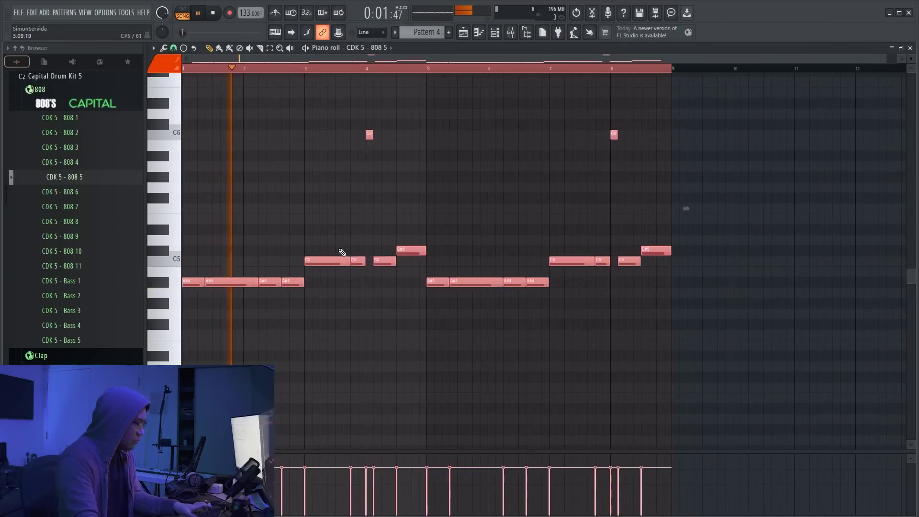
# Slice the long A#4 note at bar 2 and the C5 note in bar 3, deleting the cut pieces to leave rests
pyautogui.scroll(3, 239, 186)
pyautogui.hotkey('ctrl', 'd')
pyautogui.press('c')
pyautogui.press('space')
pyautogui.press('space')
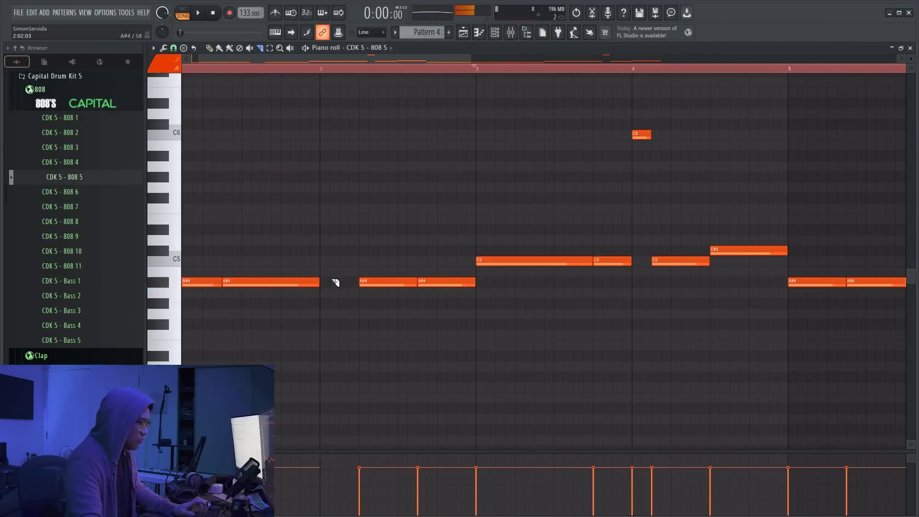
pyautogui.scroll(-3, 321, 311)
pyautogui.scroll(3, 246, 287)
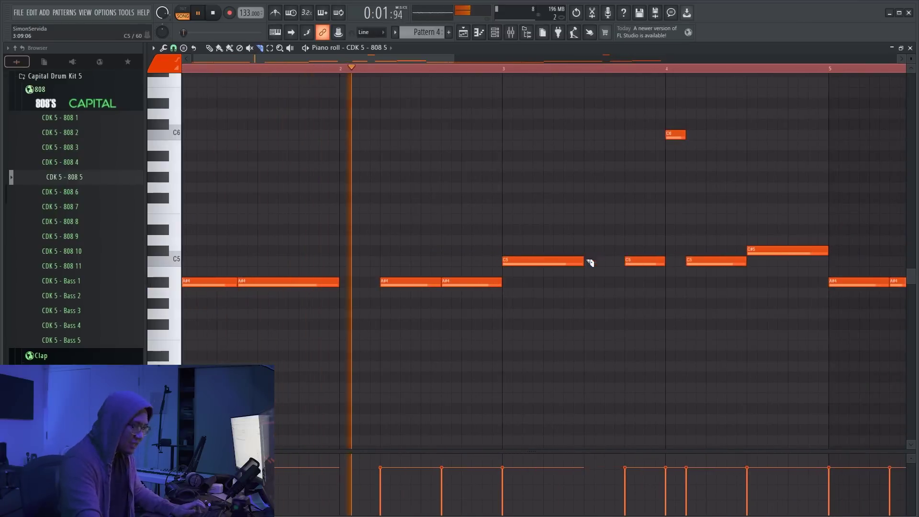
# Slice the long A#4 note at bar 6, delete the piece after the bar line, and play the bassline
pyautogui.scroll(-5, 383, 295)
pyautogui.scroll(2, 514, 282)
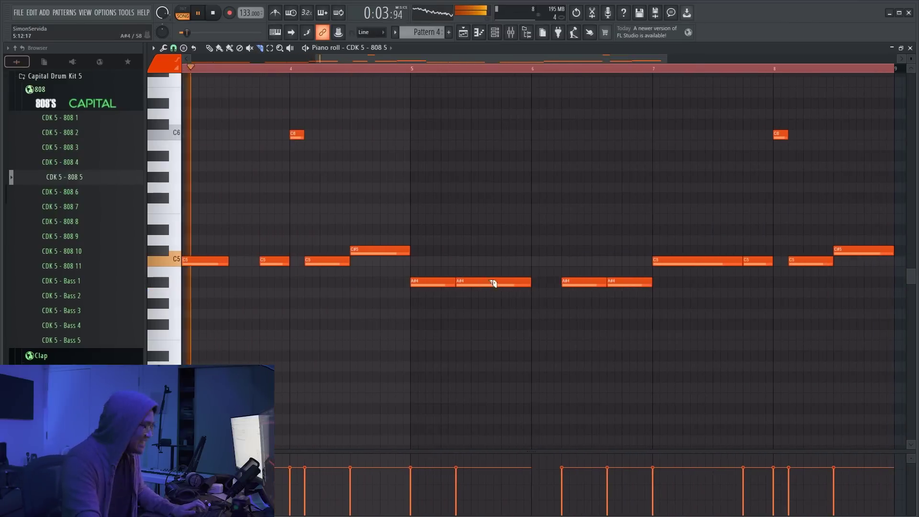
pyautogui.scroll(-3, 584, 283)
pyautogui.scroll(4, 538, 265)
pyautogui.scroll(-3, 355, 267)
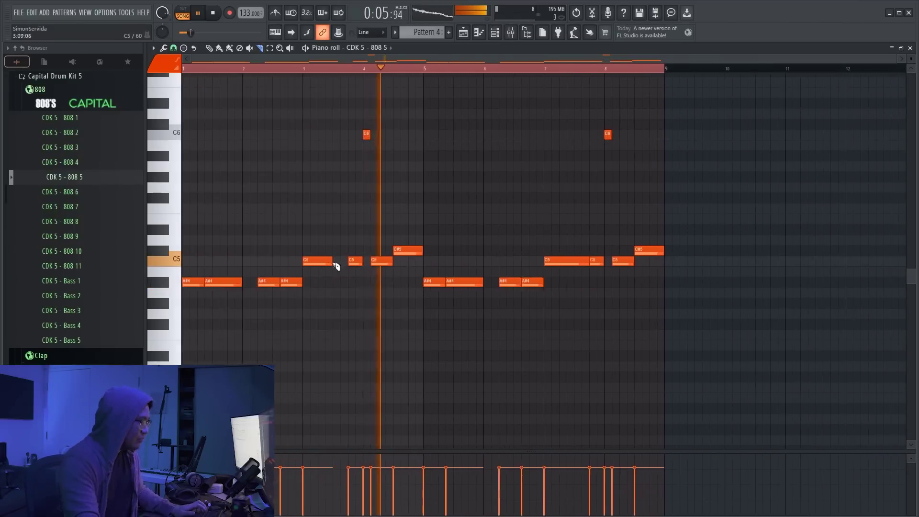
pyautogui.scroll(4, 404, 165)
pyautogui.press('space')
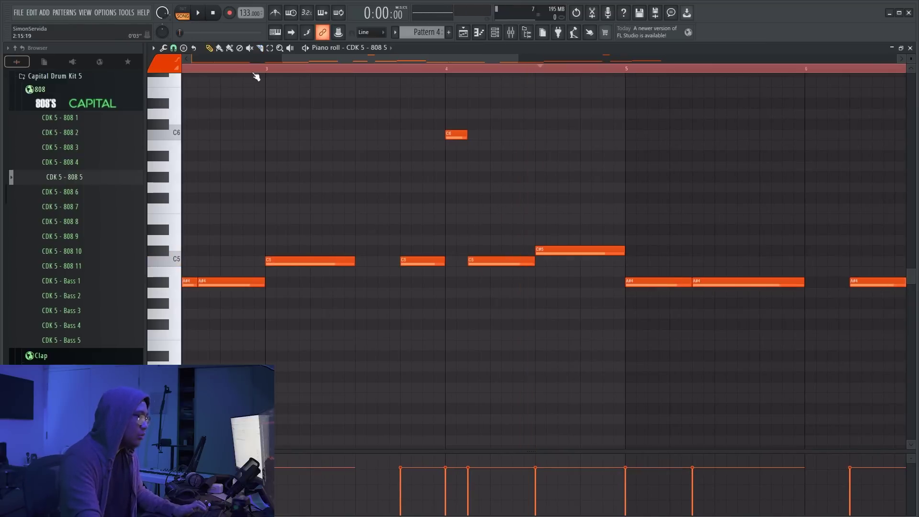
# Add a second C6 note right after the one at bar 4 and shorten the following C5 note to start after it
pyautogui.scroll(-3, 496, 195)
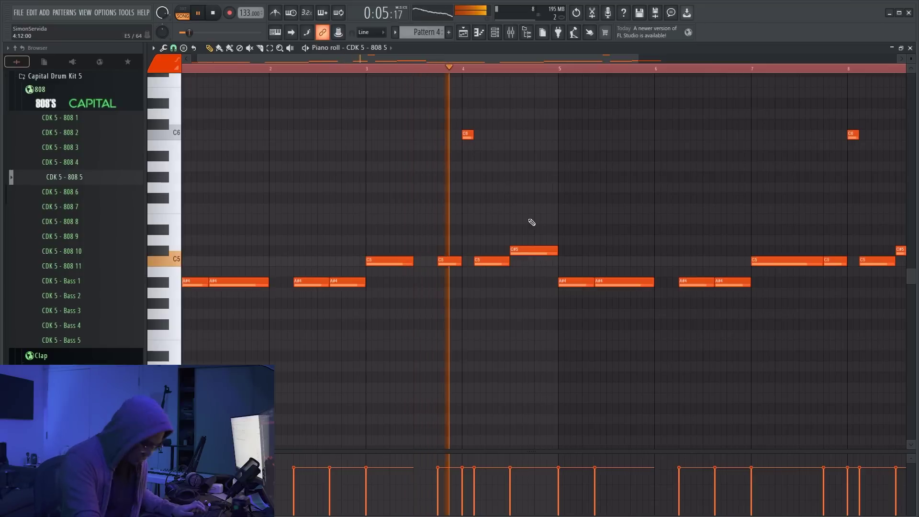
pyautogui.scroll(4, 385, 227)
pyautogui.press('space')
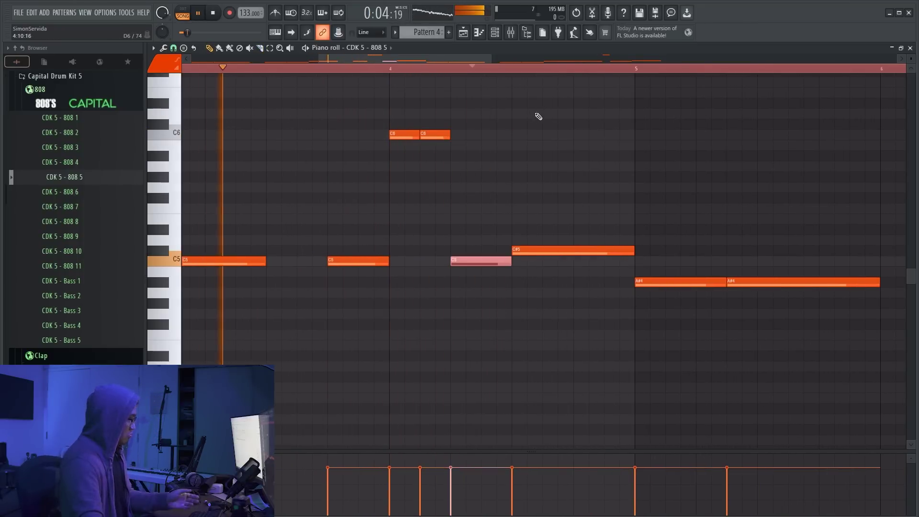
pyautogui.scroll(-4, 424, 176)
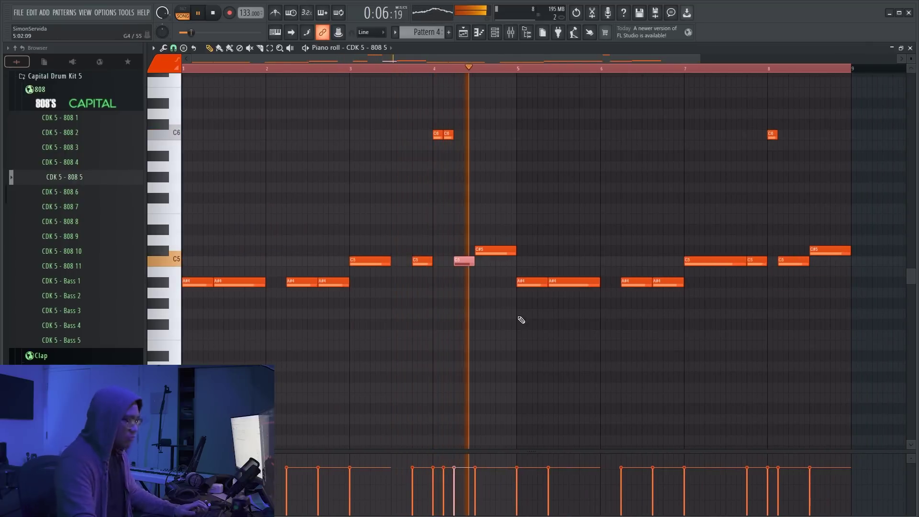
pyautogui.press('space')
pyautogui.press('space')
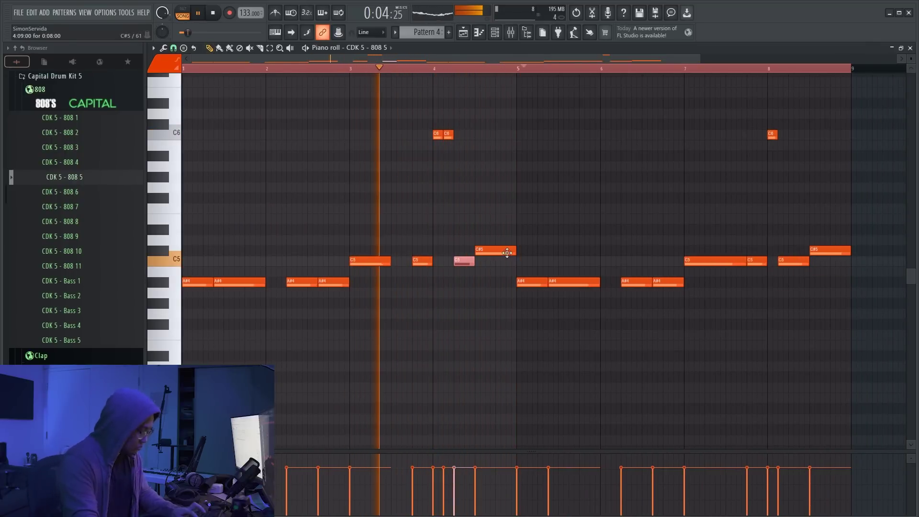
# Move the bar 4 C#5 note down to C5 at step 11 and trim it to end at bar 5
pyautogui.scroll(4, 504, 239)
pyautogui.moveTo(500, 253); pyautogui.dragTo(502, 263)
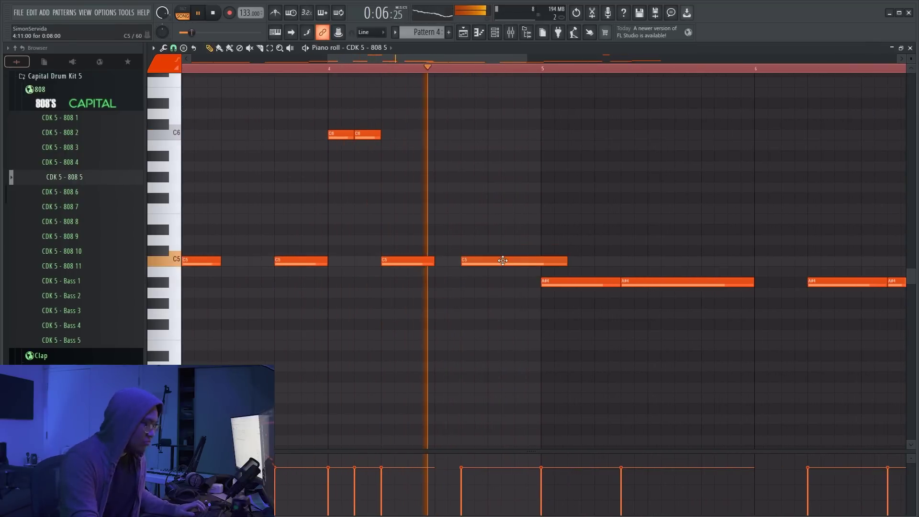
pyautogui.moveTo(565, 262); pyautogui.dragTo(539, 261)
pyautogui.press('c')
pyautogui.scroll(-4, 498, 271)
pyautogui.scroll(3, 609, 250)
pyautogui.scroll(-3, 609, 251)
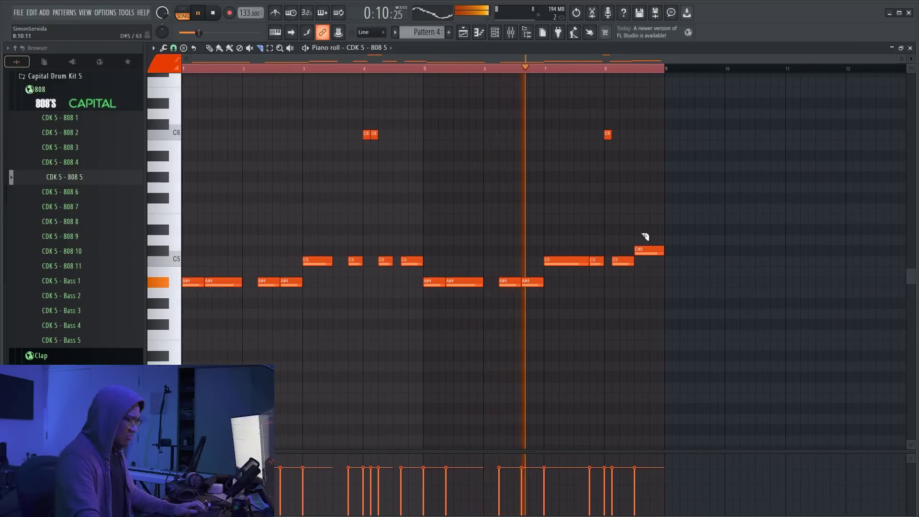
pyautogui.scroll(3, 632, 239)
pyautogui.scroll(3, 558, 275)
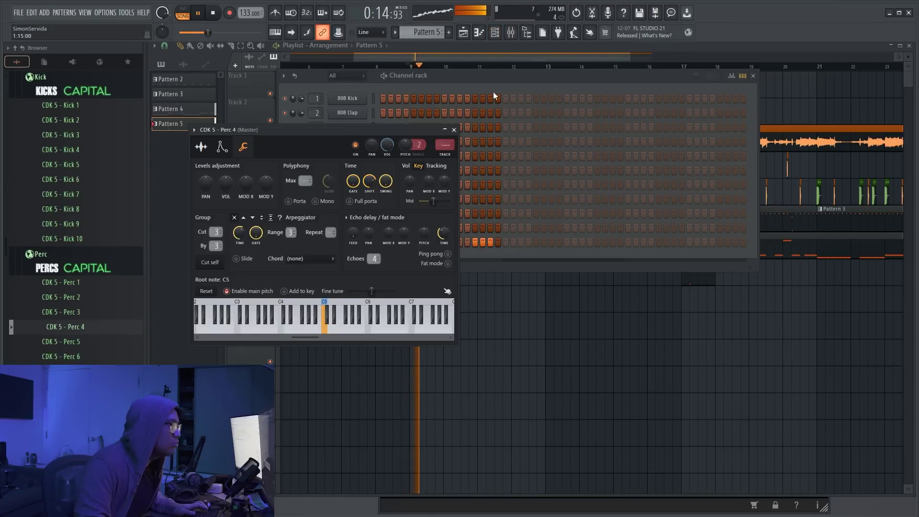
# Open the CDK 5 - Perc 4 notes in the piano roll and pitch them up to C7 and C8
pyautogui.click(493, 92)
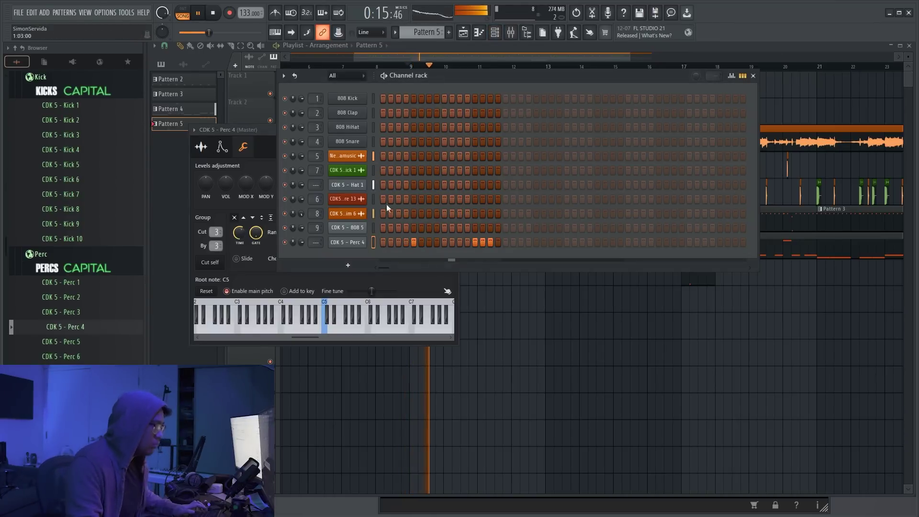
pyautogui.rightClick(365, 238)
pyautogui.click(381, 243)
pyautogui.press('space')
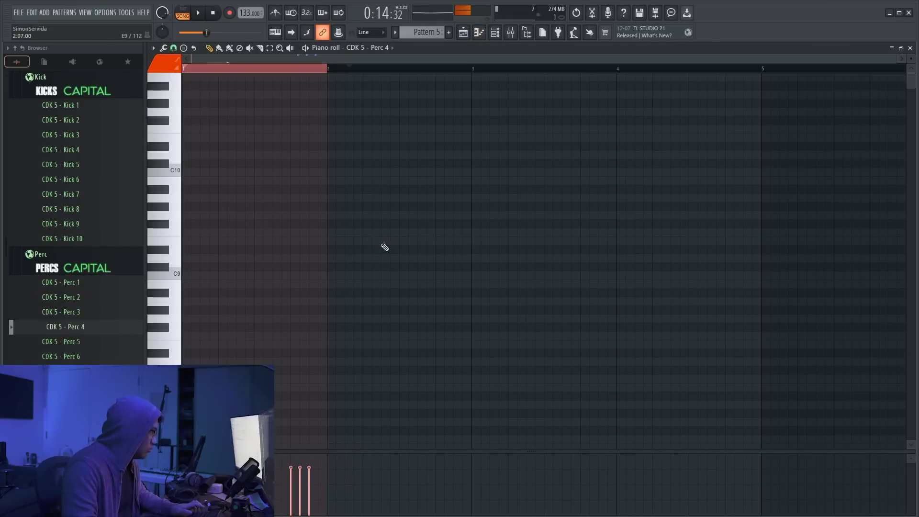
pyautogui.scroll(-3, 385, 247)
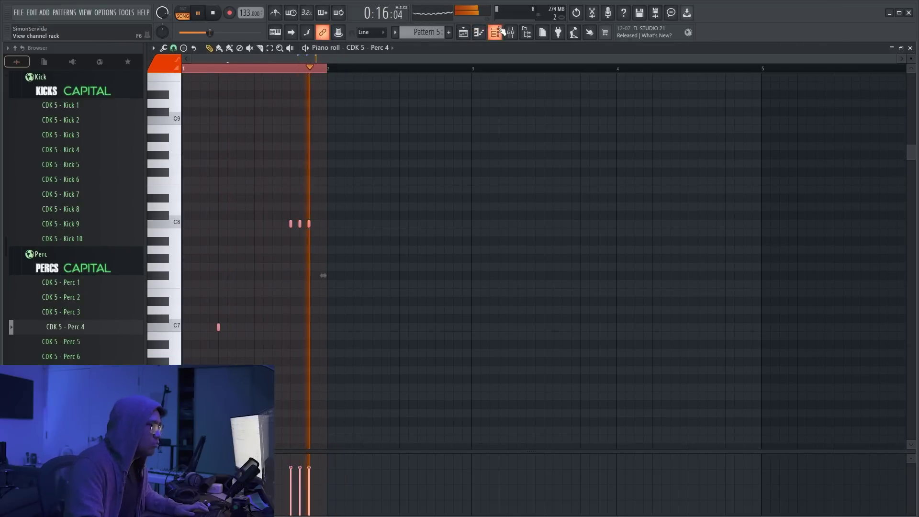
# Add CDK 5 - Perc 8 as a new channel with a hit on step 5, removing that hit from Perc 4
pyautogui.press('F6')
pyautogui.press('space')
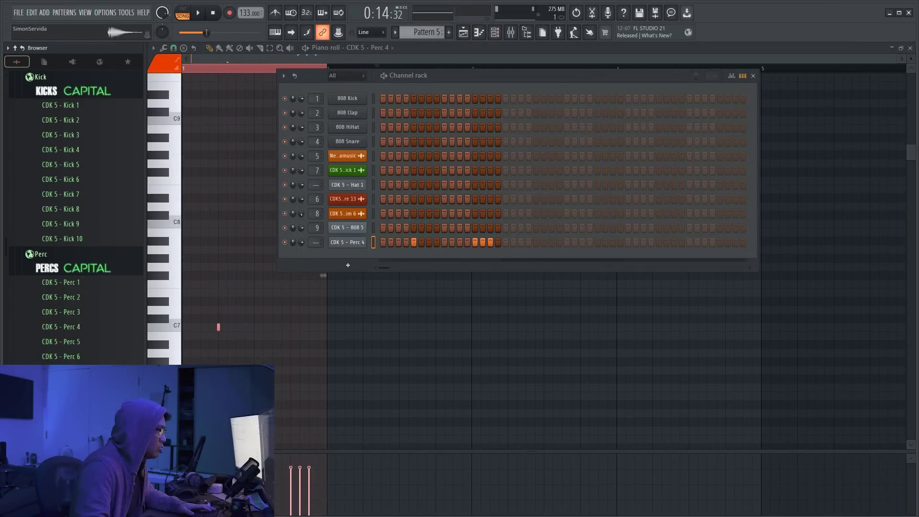
pyautogui.moveTo(352, 256); pyautogui.dragTo(354, 257)
pyautogui.press('space')
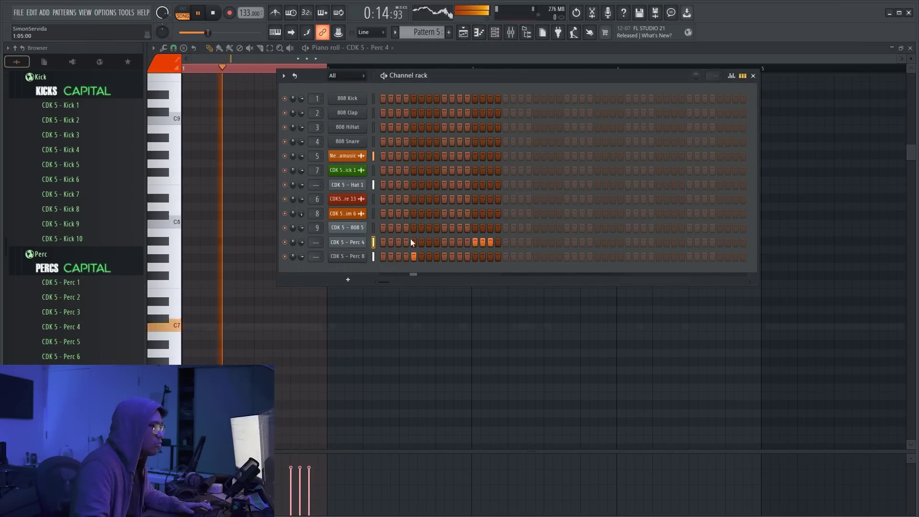
# Set the CDK 5 - Perc 8 channel's fine time shift to 0:07 and close its window
pyautogui.click(355, 258)
pyautogui.click(255, 159)
pyautogui.press('space')
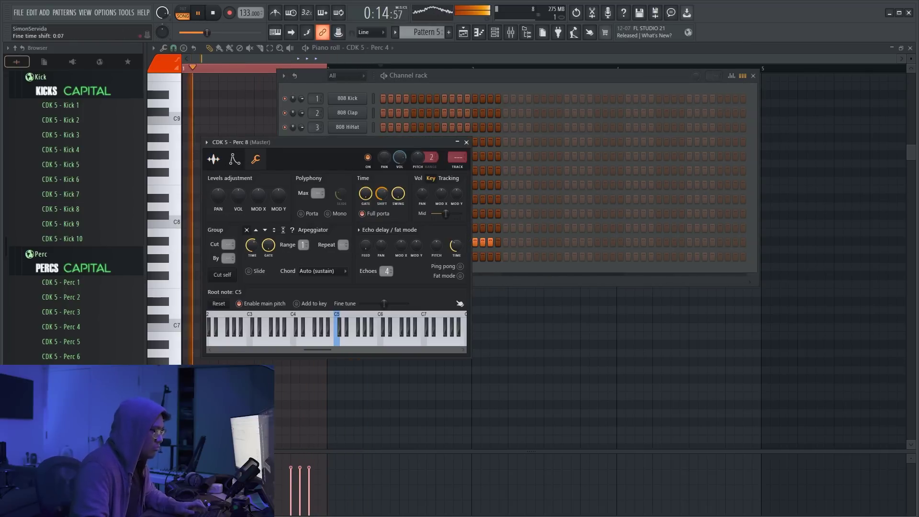
pyautogui.click(466, 142)
# Pitch the CDK 5 - Perc 8 note up to C7 in the piano roll and add another C7 note on step 7
pyautogui.rightClick(353, 256)
pyautogui.click(372, 254)
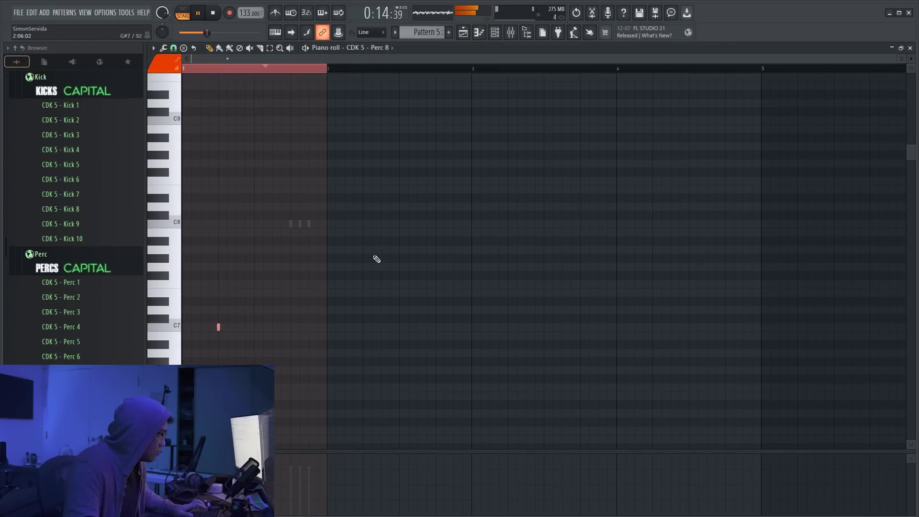
pyautogui.scroll(3, 236, 287)
pyautogui.press('space')
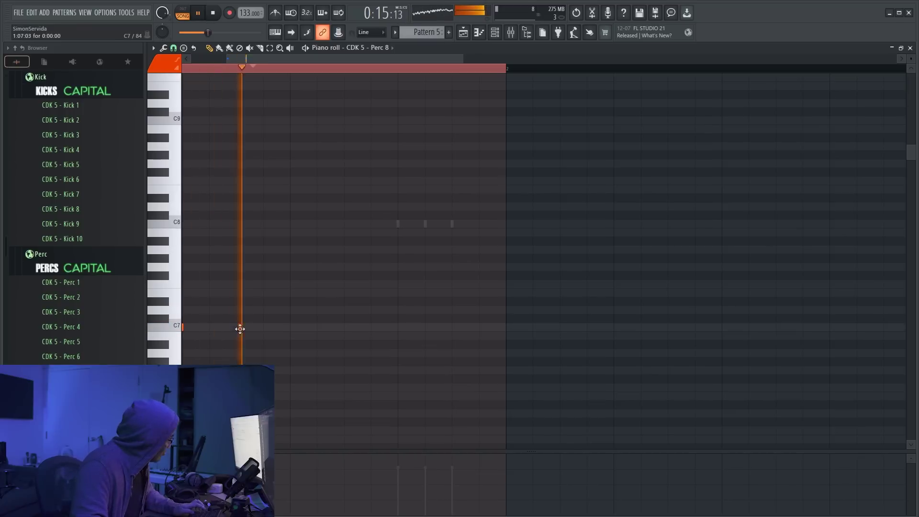
pyautogui.scroll(-3, 240, 329)
pyautogui.press('space')
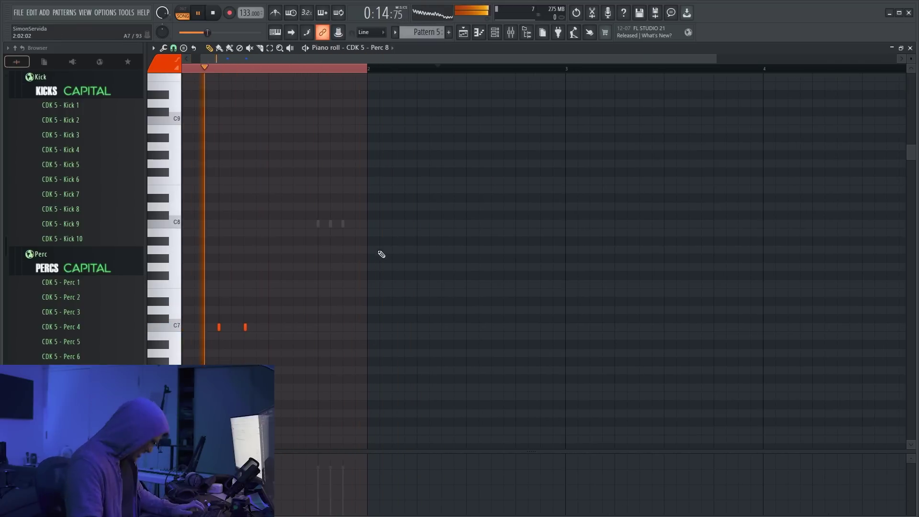
pyautogui.scroll(3, 225, 307)
pyautogui.scroll(-3, 226, 307)
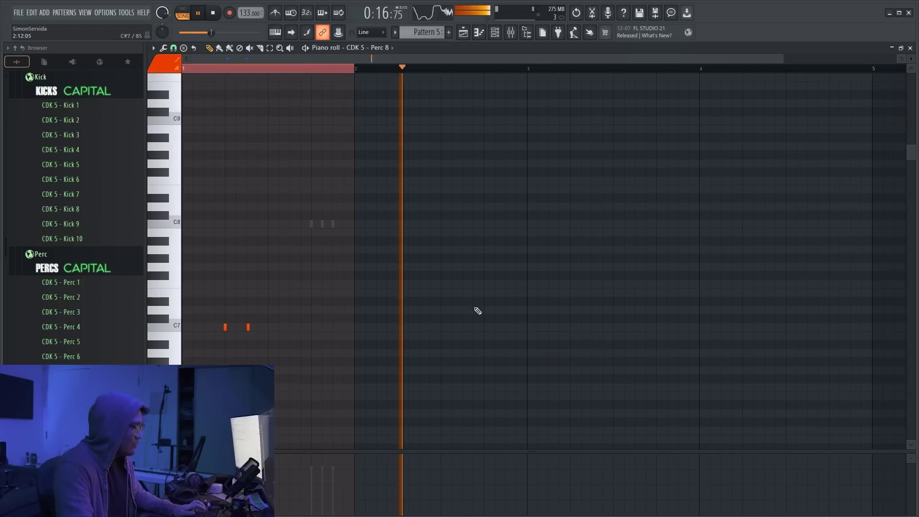
pyautogui.moveTo(418, 363); pyautogui.dragTo(103, 293)
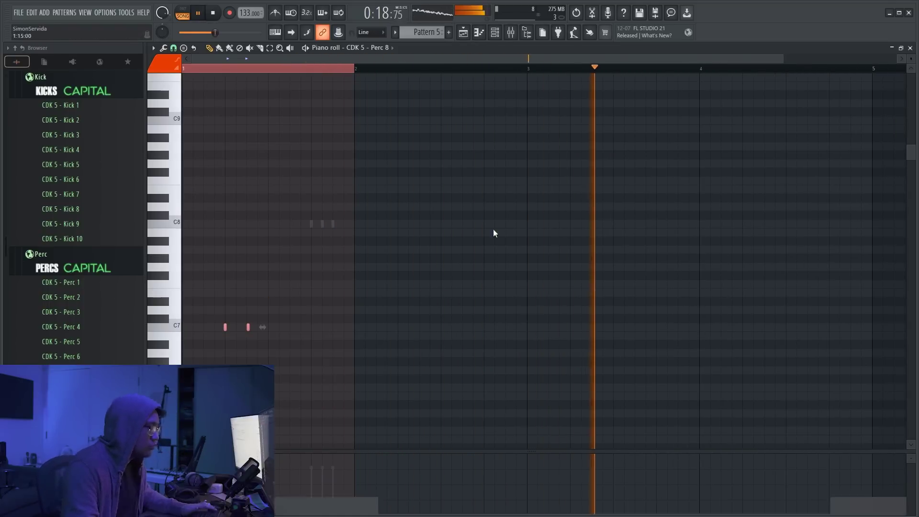
# Add CDK 5 - Perc 17 to the channel rack as a new channel and play the song
pyautogui.press('F7')
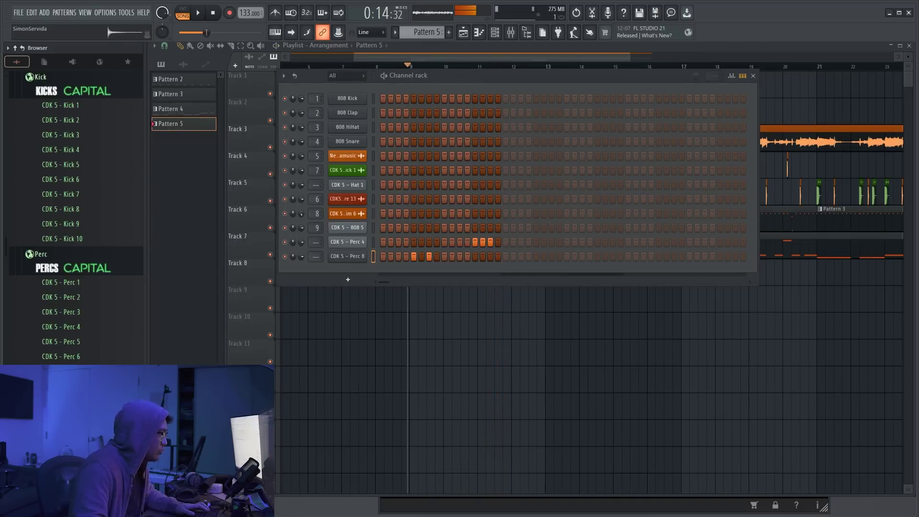
pyautogui.scroll(-3, 68, 339)
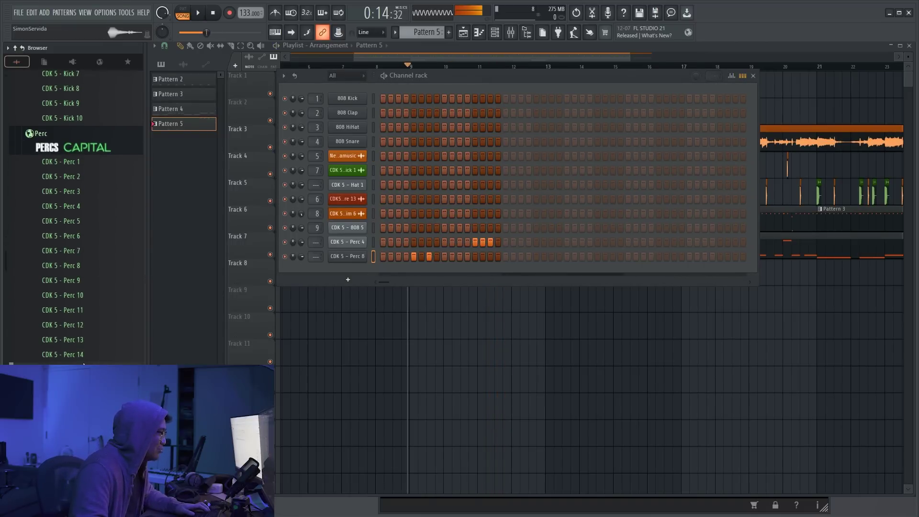
pyautogui.moveTo(62, 398); pyautogui.dragTo(346, 273)
pyautogui.press('space')
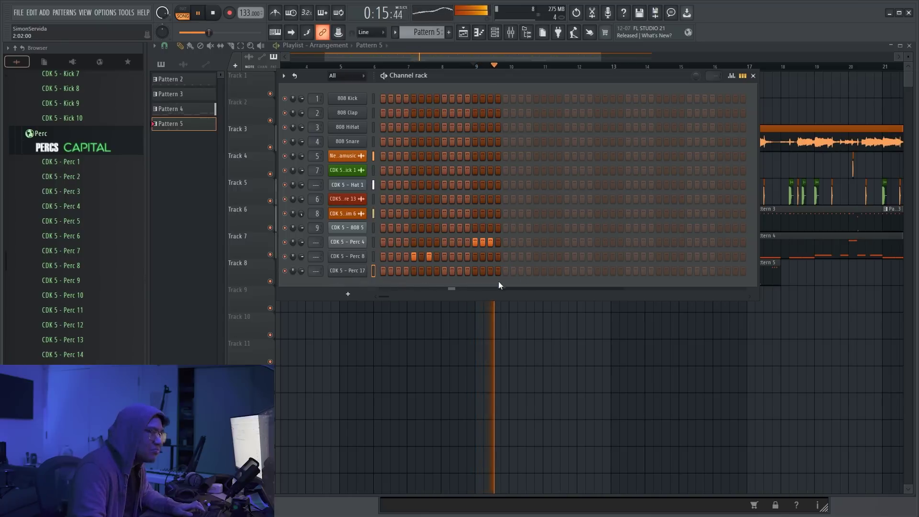
# Place a CDK 5 - Perc 17 hit on step 7 of bar 2 and adjust the channel's time shift
pyautogui.click(551, 271)
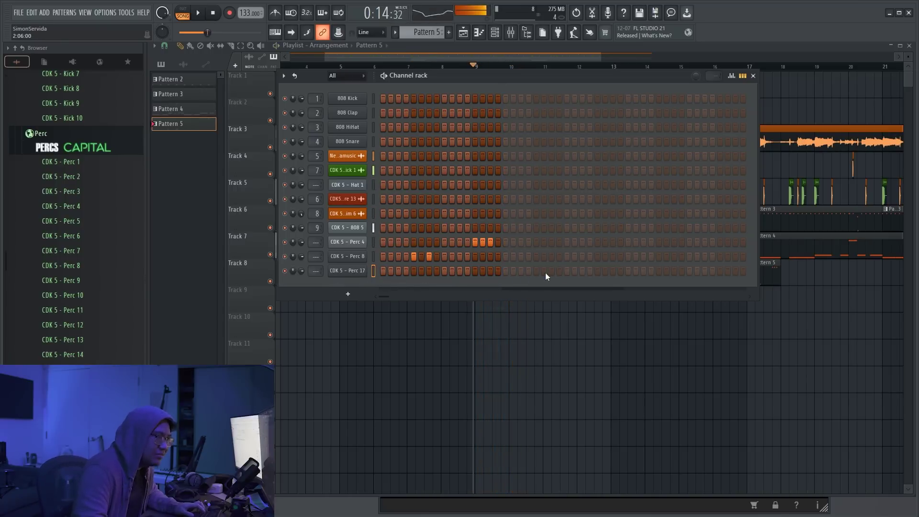
pyautogui.click(347, 271)
pyautogui.click(267, 171)
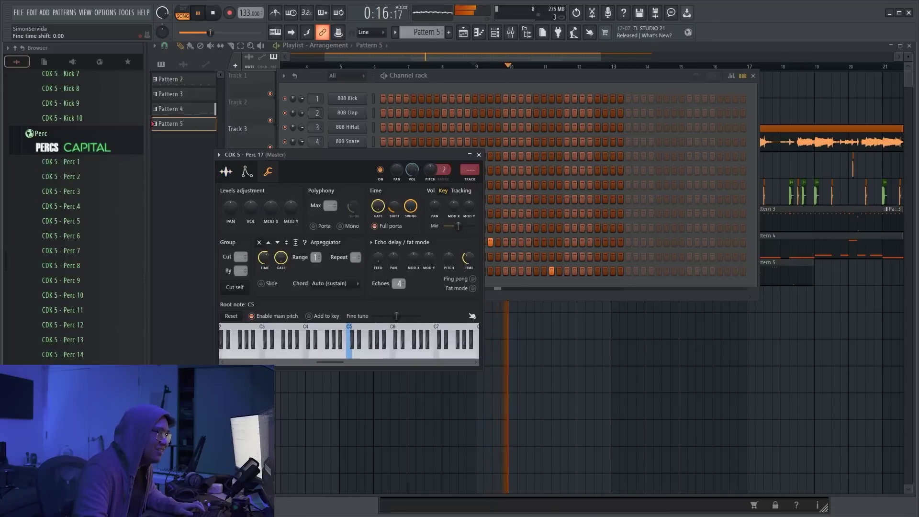
# Move the CDK 5 - Perc 17 hit to step 5 of bar 2 and open the channel's piano roll
pyautogui.rightClick(551, 271)
pyautogui.click(536, 270)
pyautogui.rightClick(354, 269)
pyautogui.click(383, 267)
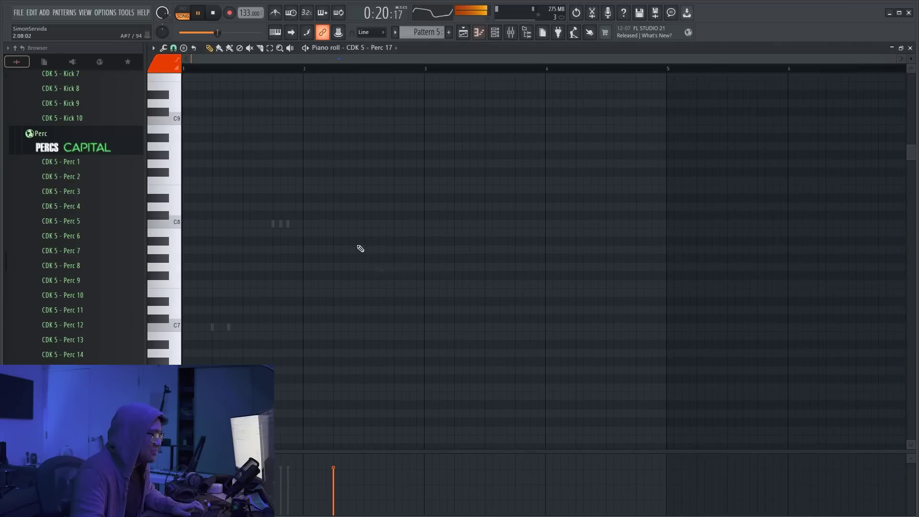
# Chop the CDK 5 - Perc 17 note in bar 2 into a roll of eight short notes with rising velocity and stop playback
pyautogui.scroll(1, 321, 412)
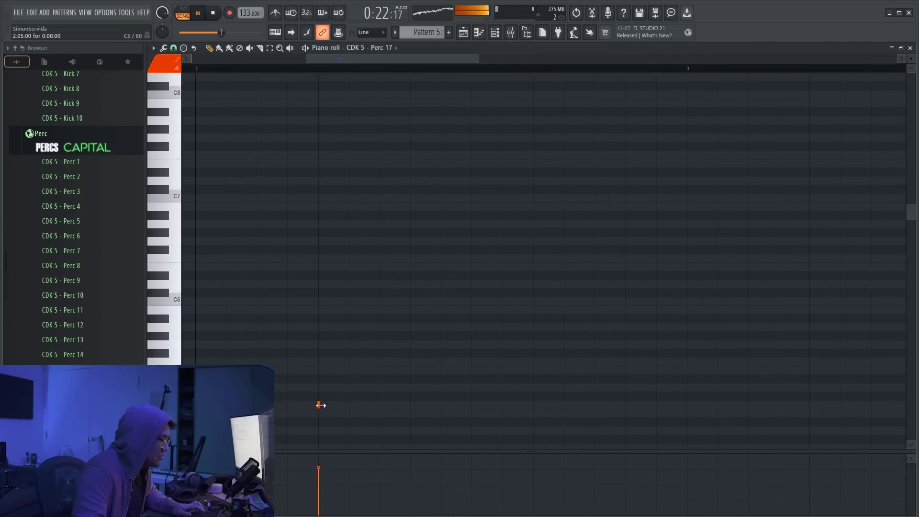
pyautogui.hotkey('alt', 'u')
pyautogui.press('Return')
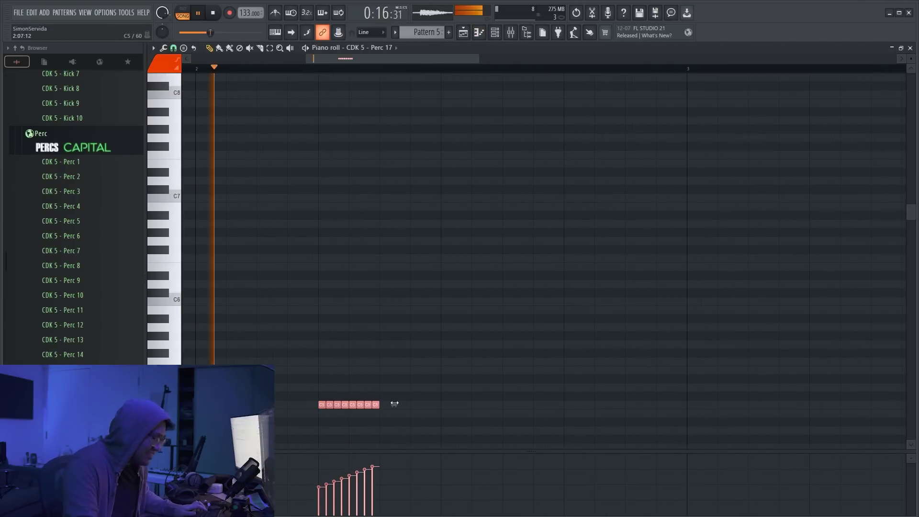
pyautogui.moveTo(389, 403); pyautogui.dragTo(402, 405)
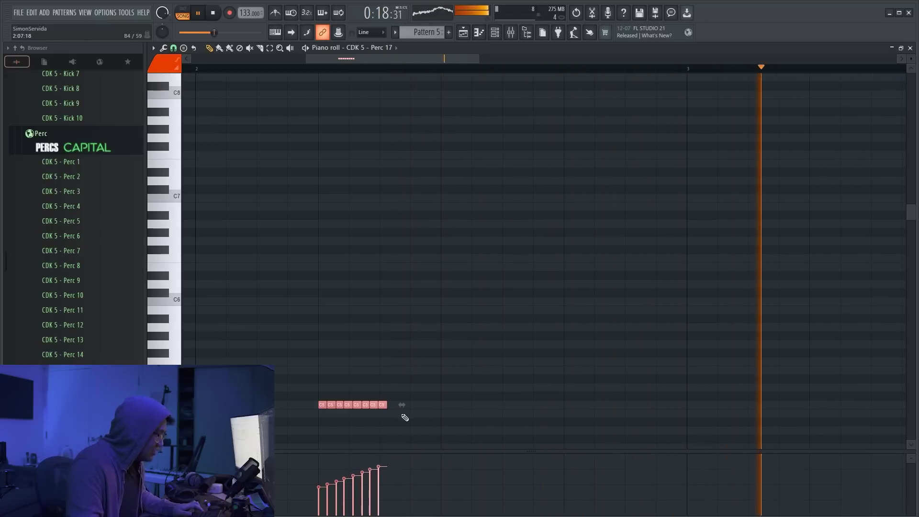
pyautogui.hotkey('ctrl', 'z')
pyautogui.press('space')
# Transpose the CDK 5 - Perc 17 roll down an octave to C4 and reduce it to five longer notes
pyautogui.hotkey('ctrl', 'Down')
pyautogui.scroll(-4, 394, 424)
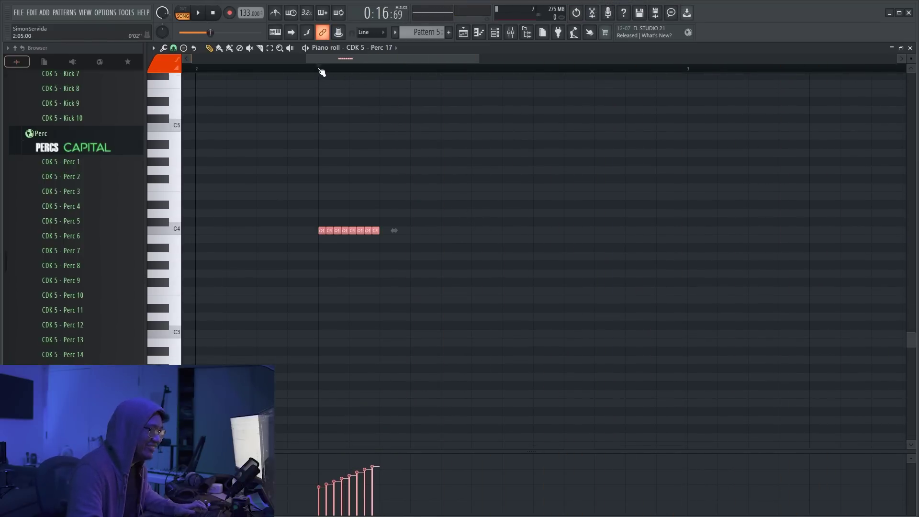
pyautogui.press('space')
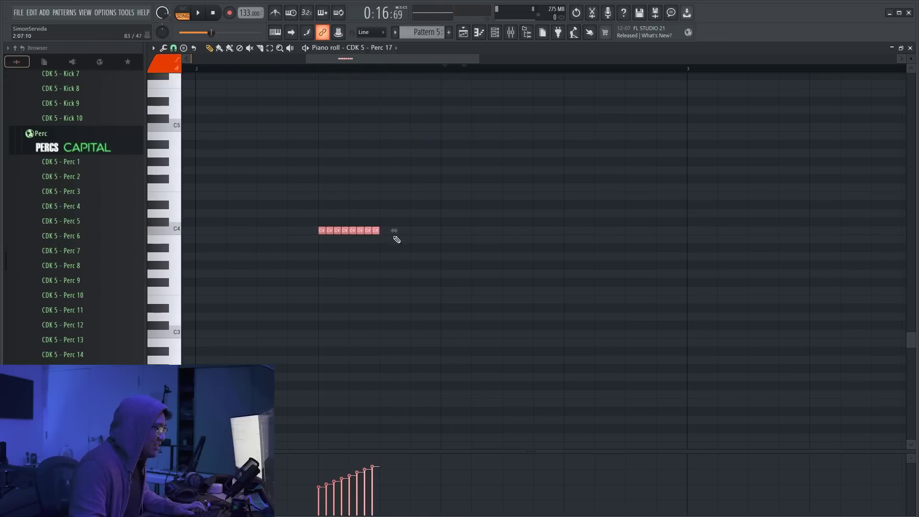
pyautogui.press('space')
pyautogui.moveTo(433, 235); pyautogui.dragTo(395, 235)
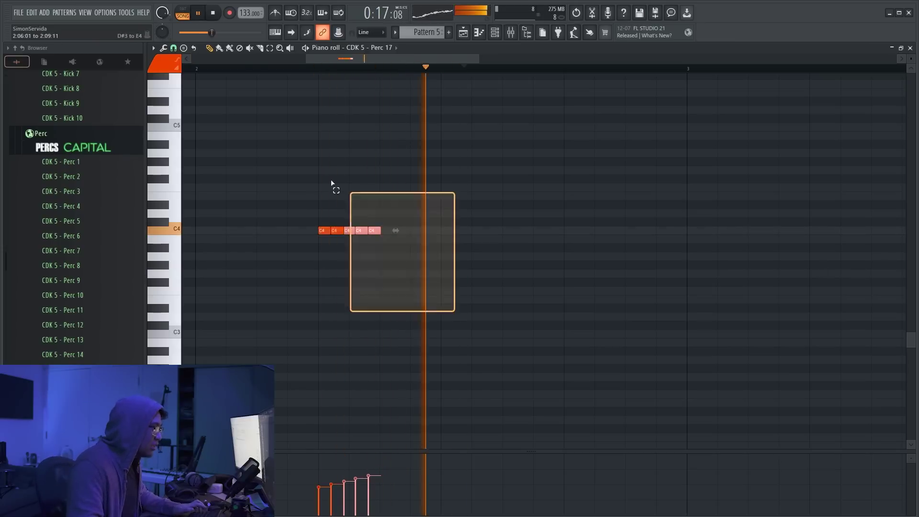
# Try the five-note CDK 5 - Perc 17 roll in higher octaves during playback and set it to C5
pyautogui.hotkey('ctrl', 'Up')
pyautogui.hotkey('ctrl', 'Up')
pyautogui.hotkey('ctrl', 'Up')
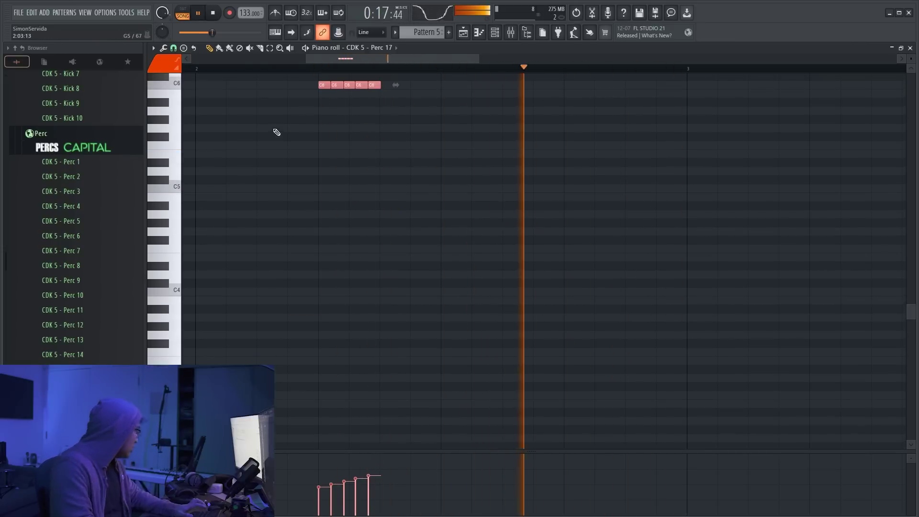
pyautogui.hotkey('ctrl', 'Down')
pyautogui.hotkey('ctrl', 'Down')
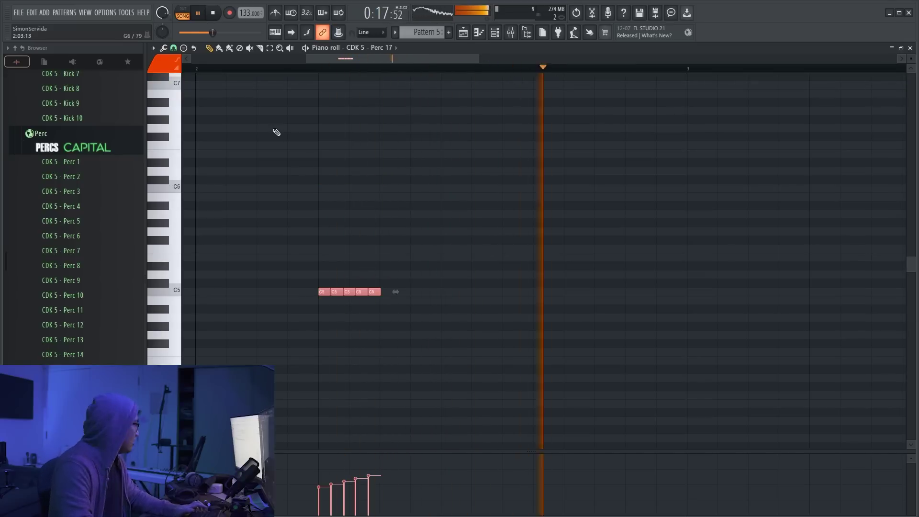
# Raise the five-note CDK 5 - Perc 17 roll in semitone steps, playing the song between pitch changes
pyautogui.press('space')
pyautogui.hotkey('shift', 'Up')
pyautogui.hotkey('shift', 'Up')
pyautogui.press('space')
pyautogui.hotkey('shift', 'Up')
pyautogui.press('space')
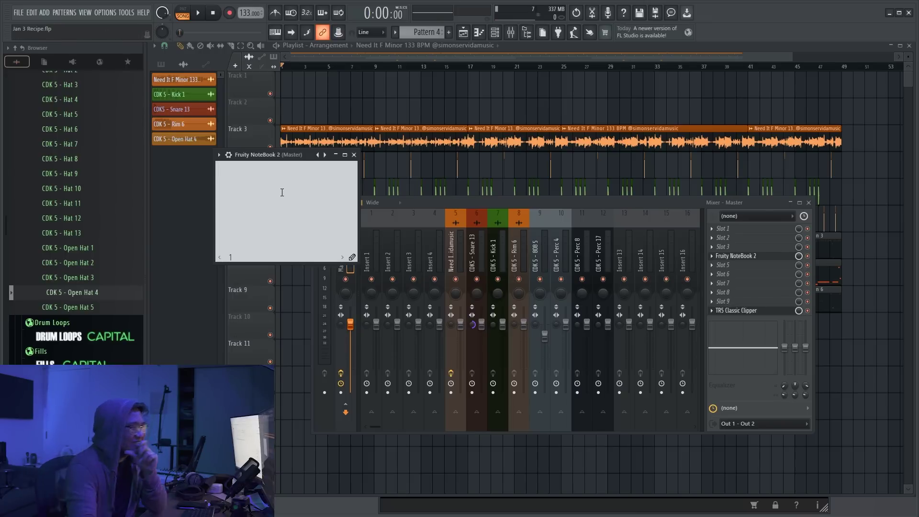
# Open Fruity NoteBook 2 from the Master mixer track and make its window detached
pyautogui.press('F9')
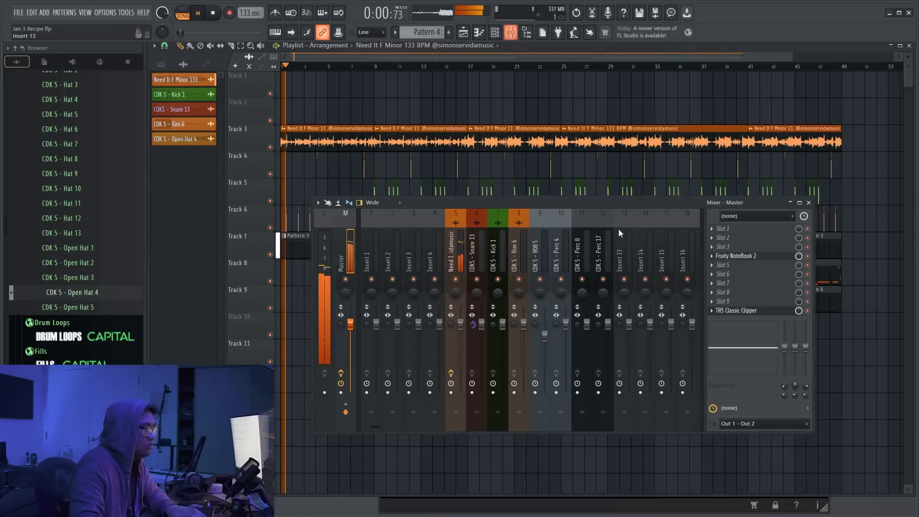
pyautogui.click(735, 255)
pyautogui.click(219, 155)
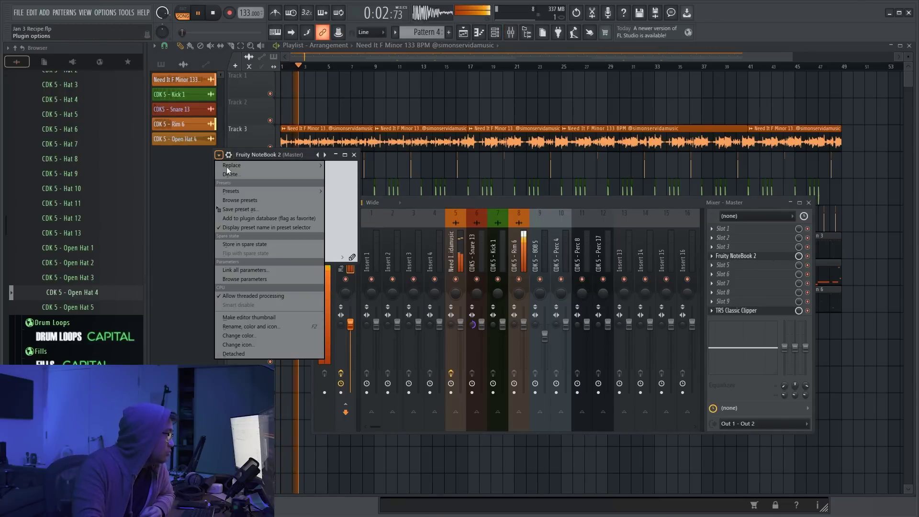
pyautogui.click(245, 356)
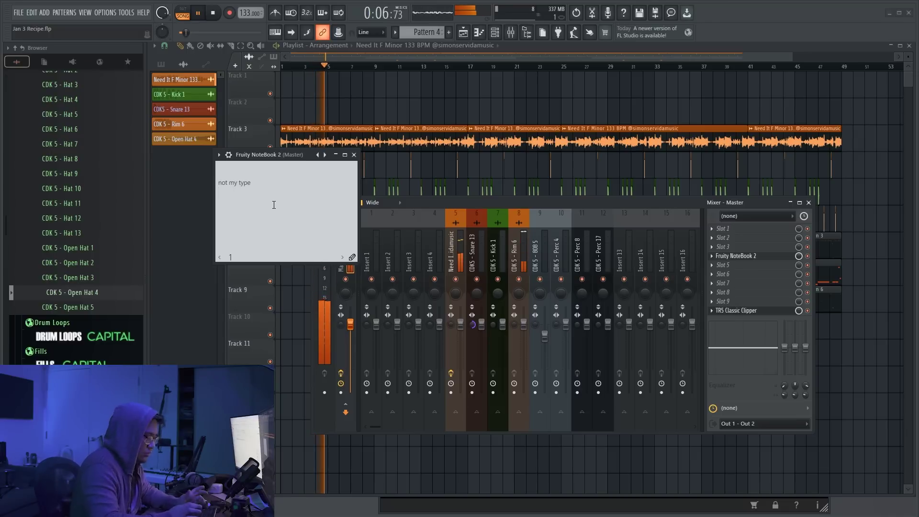
# Write the lyric line "not my type" in the notebook, bring up the audio interface's Console, and return to the notebook
pyautogui.press('Return')
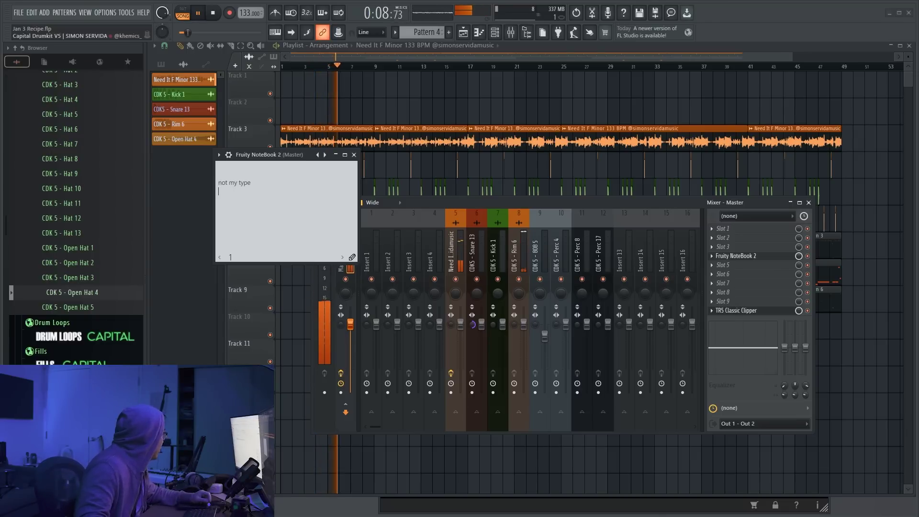
pyautogui.hotkey('alt', 'Tab')
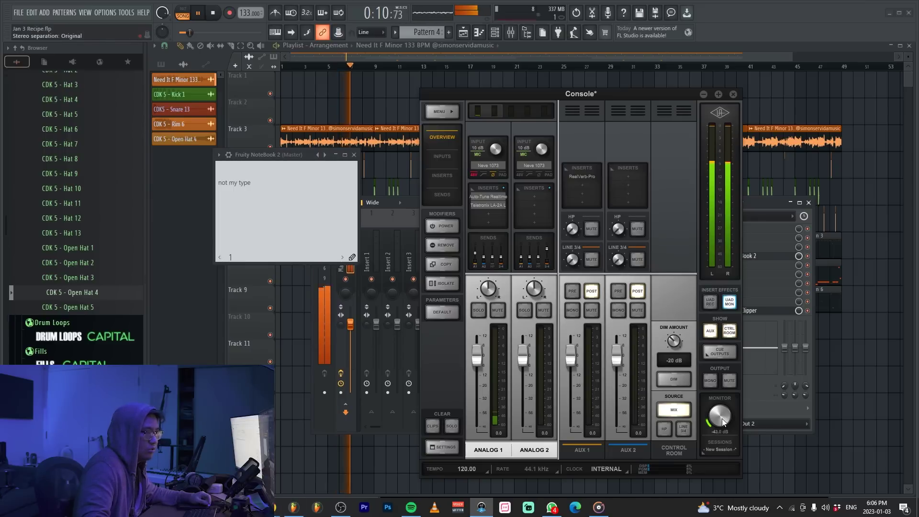
pyautogui.click(293, 230)
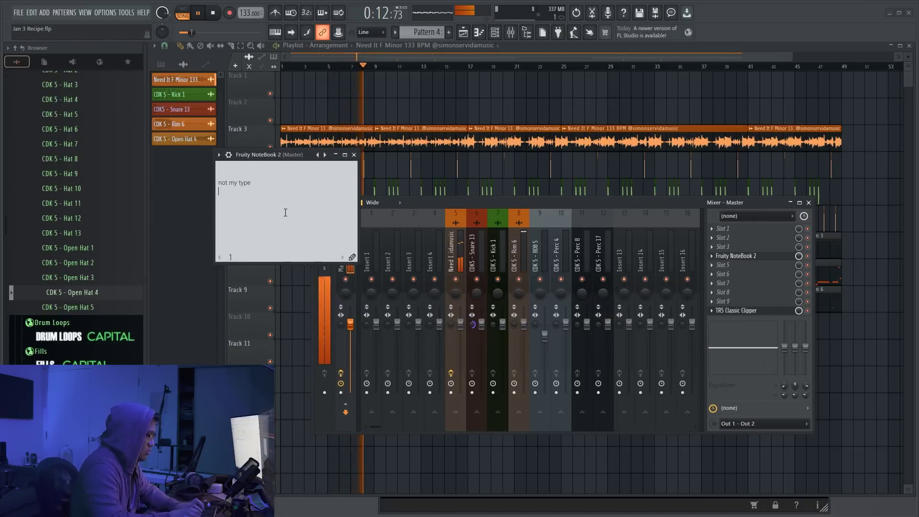
# Add the lyric line "into my wife" below the existing one and "yeah thats right" above it, and stop playback
pyautogui.press('BackSpace')
pyautogui.press('BackSpace')
pyautogui.press('BackSpace')
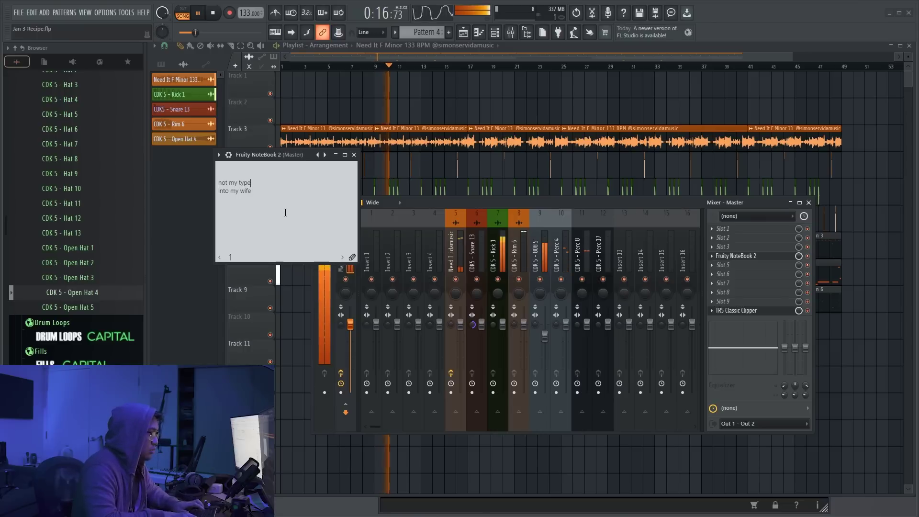
pyautogui.write('right')
pyautogui.press('Return')
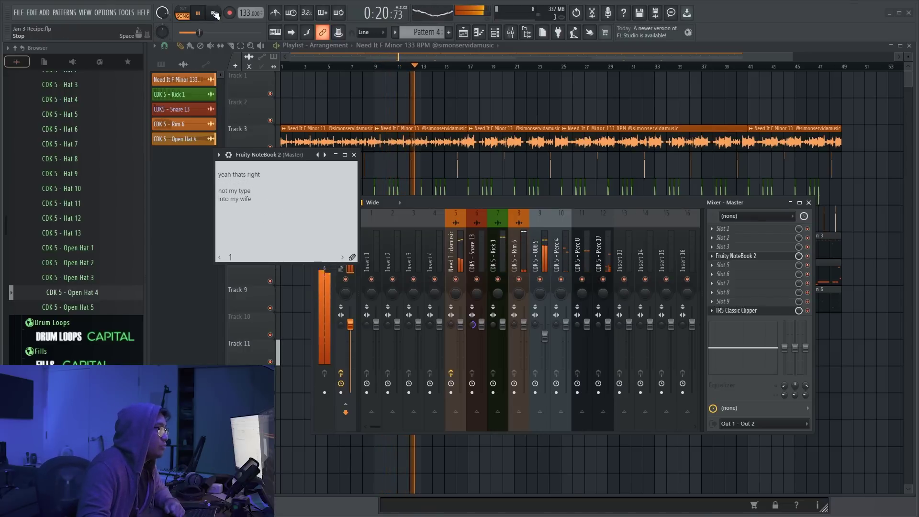
pyautogui.click(214, 15)
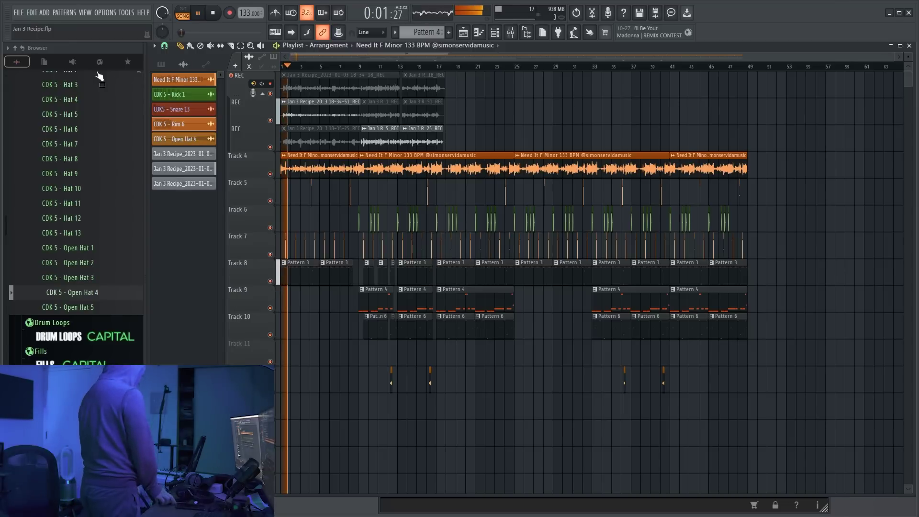